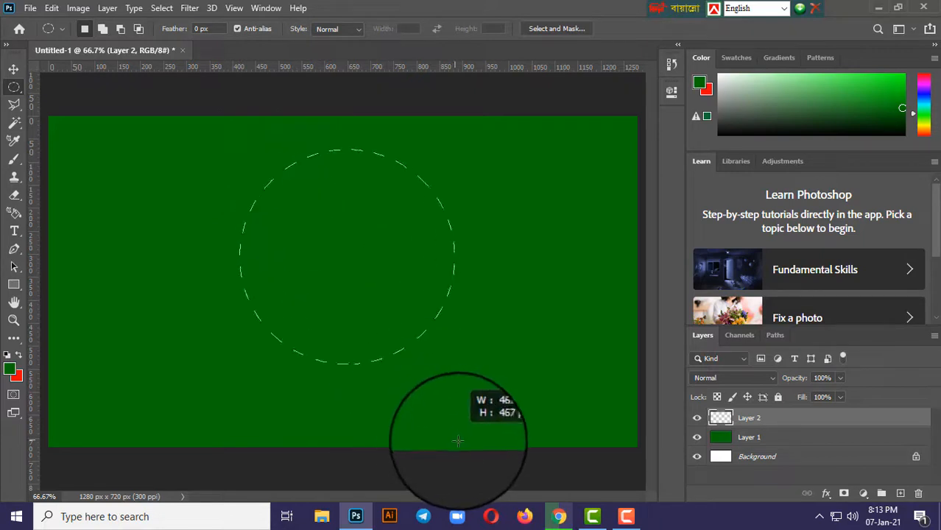
Step: Draw a large circular selection in the middle of the canvas on Layer 2 and fill it with the red background color
drag(469, 458, 495, 508)
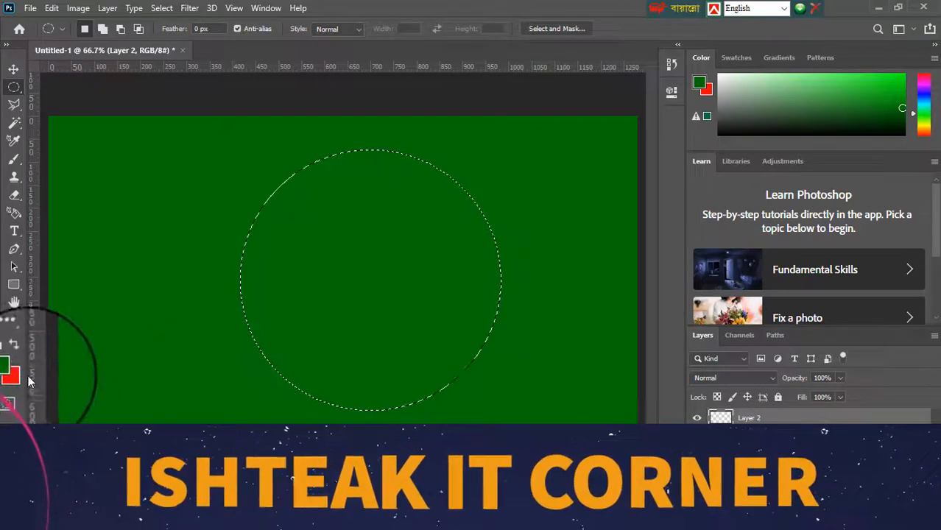
key(ctrl+BackSpace)
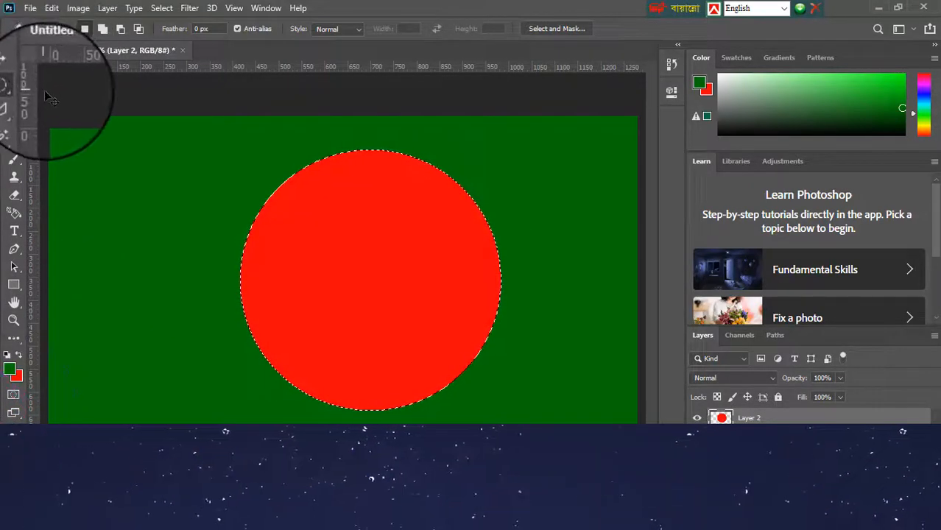
Step: Deselect, align the red circle to the horizontal and vertical center of the green Layer 1, and lock Layer 1
click(13, 69)
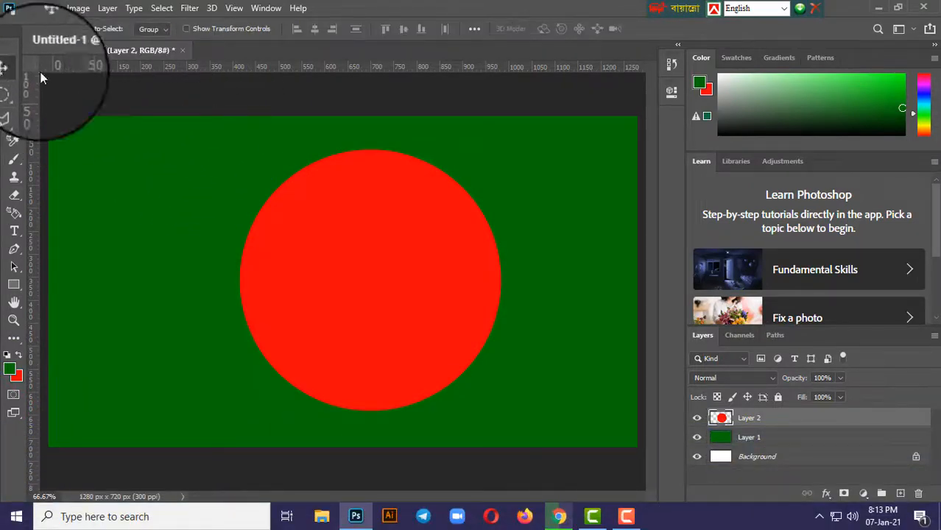
key(ctrl+alt+a)
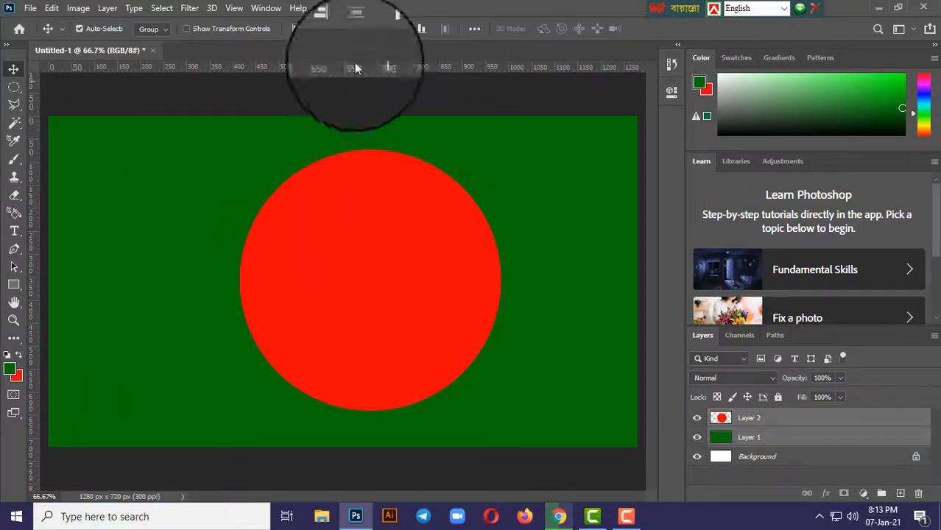
click(314, 33)
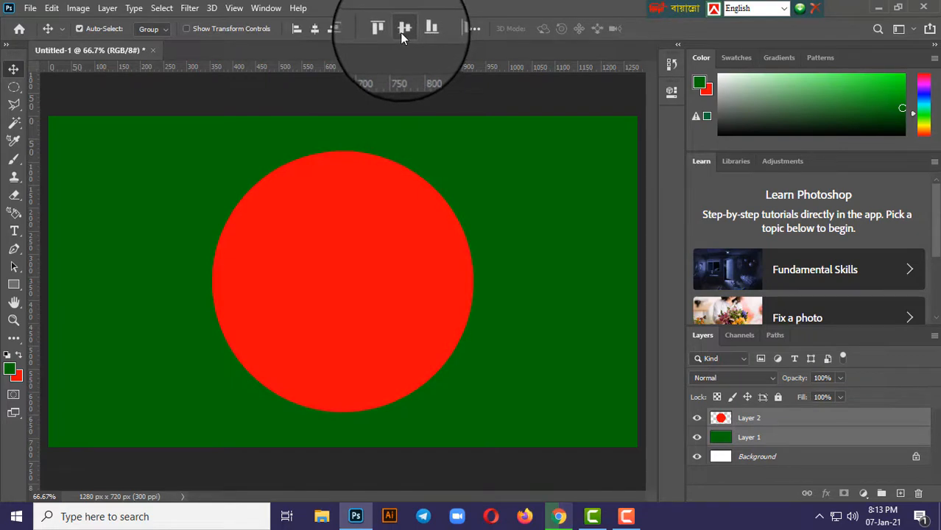
click(778, 397)
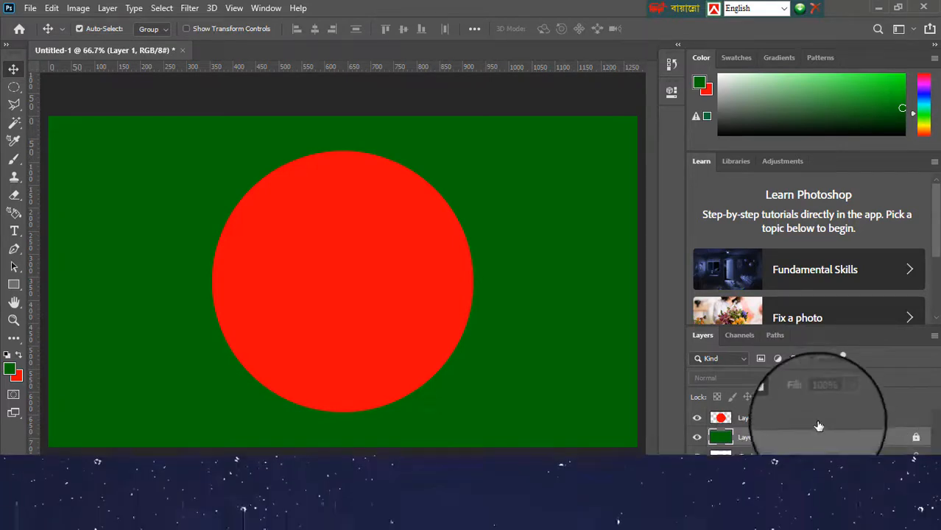
Step: Add a new layer above Layer 2 and enter the yellow text "ISHTEAK IT CORNER" over the red circle, one word per line
click(840, 417)
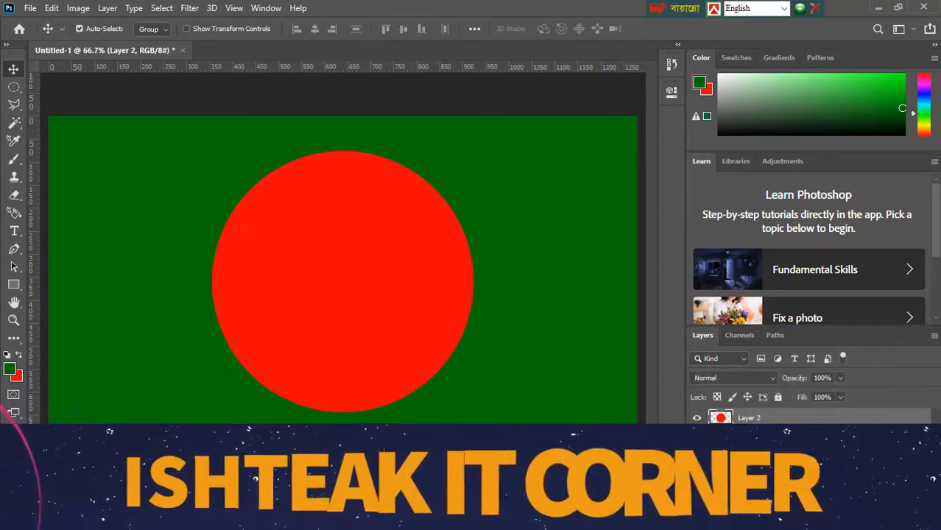
click(852, 497)
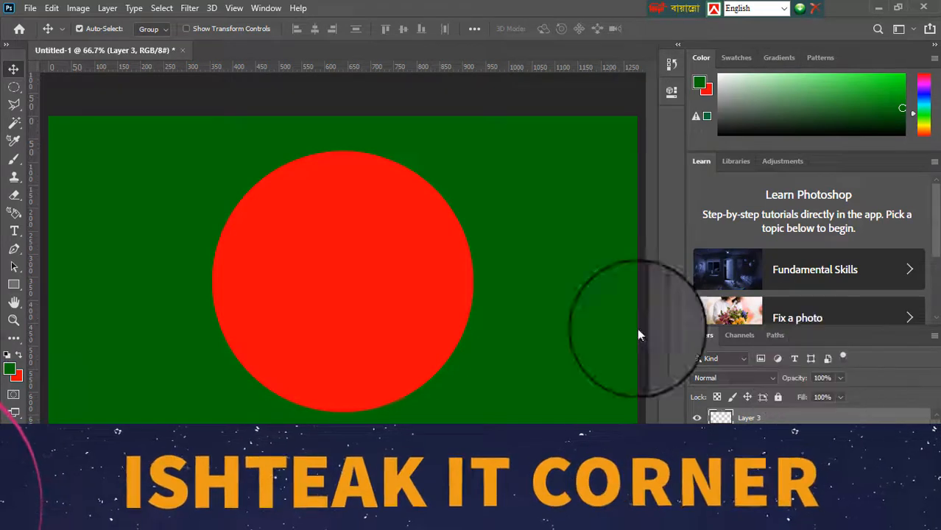
click(15, 231)
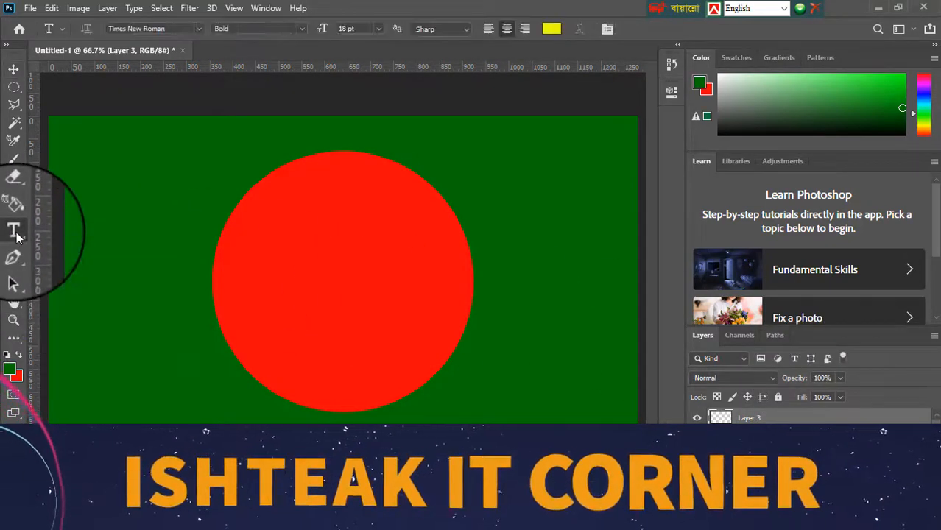
click(331, 234)
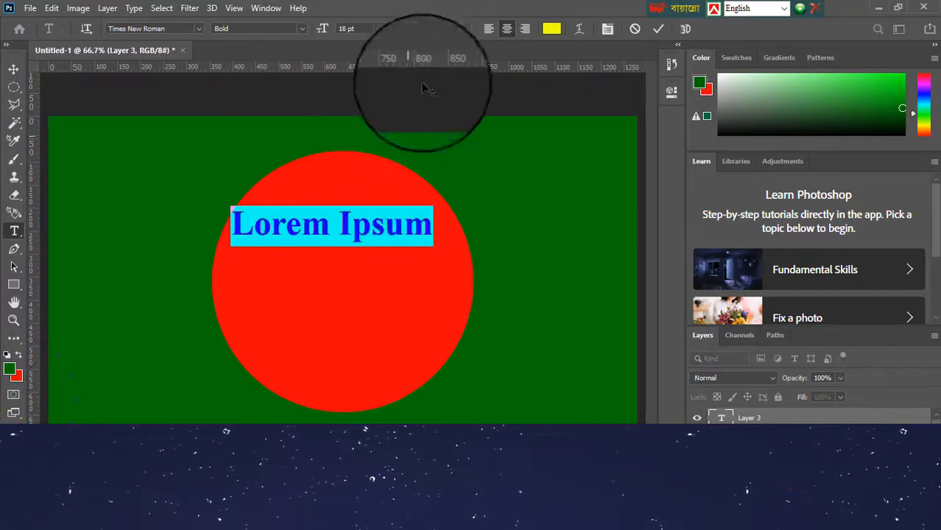
key(ctrl+Left)
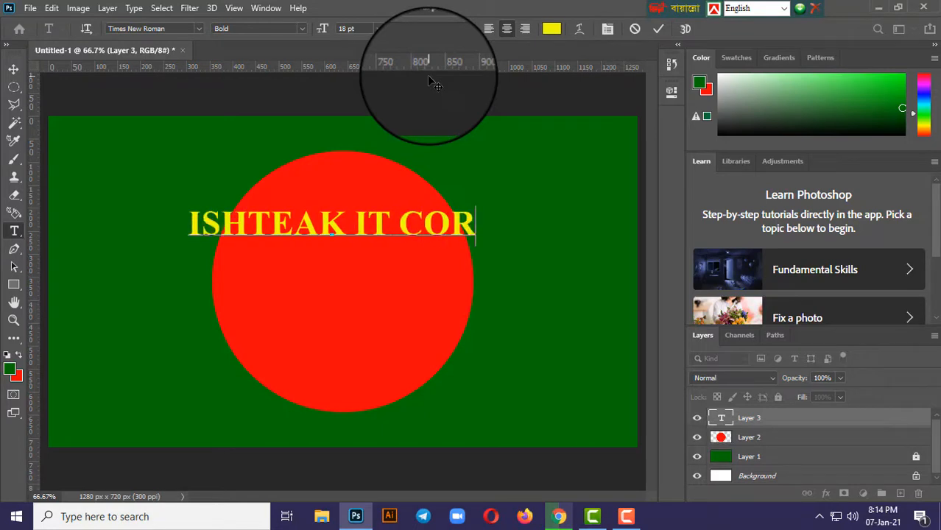
text(R)
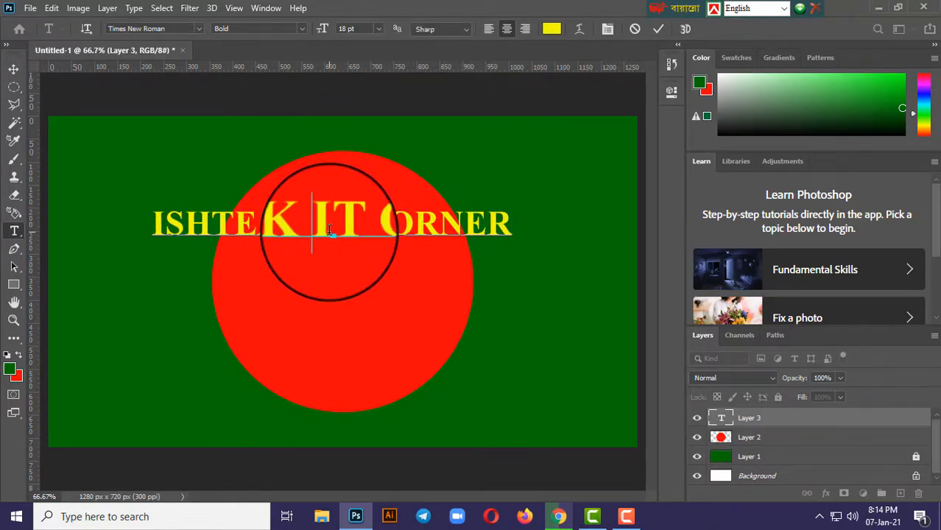
key(Return)
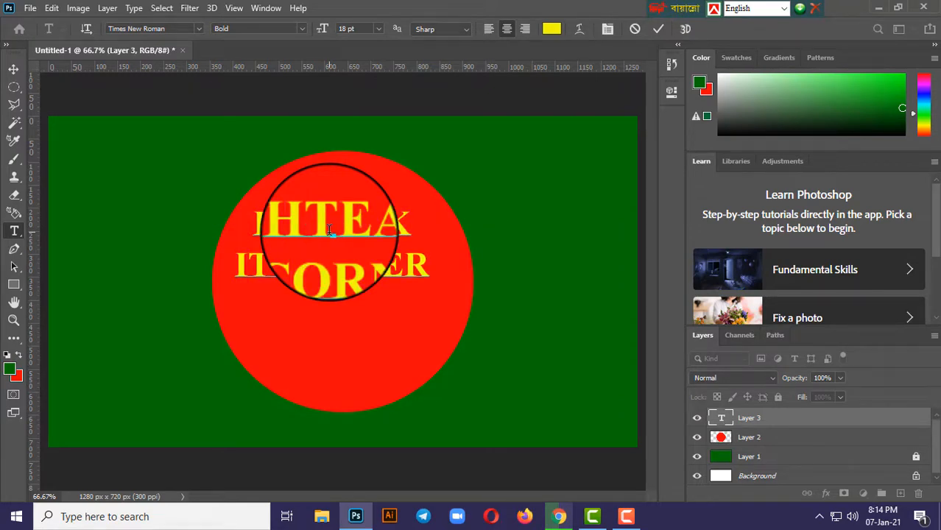
click(658, 31)
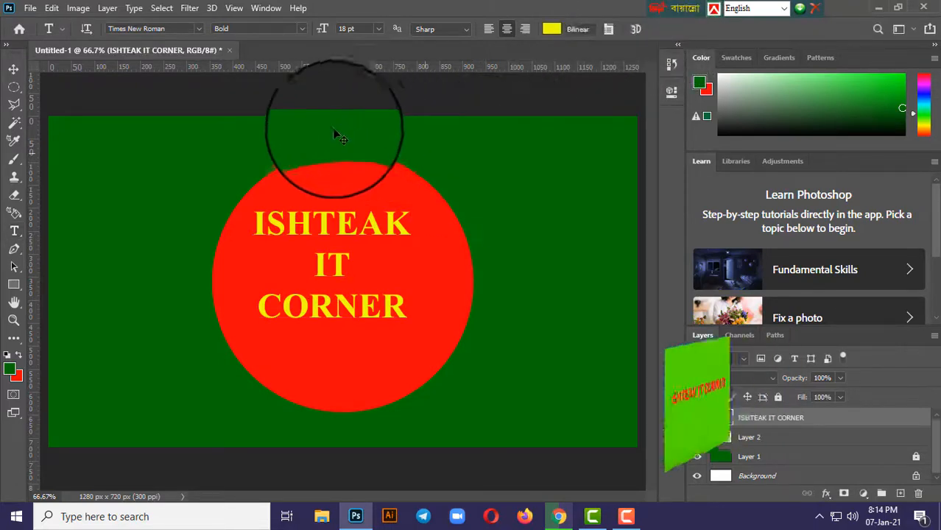
Step: Scale the text up proportionally with Free Transform to about 22.5 pt so it spans most of the red circle
key(ctrl+t)
drag(409, 206, 431, 190)
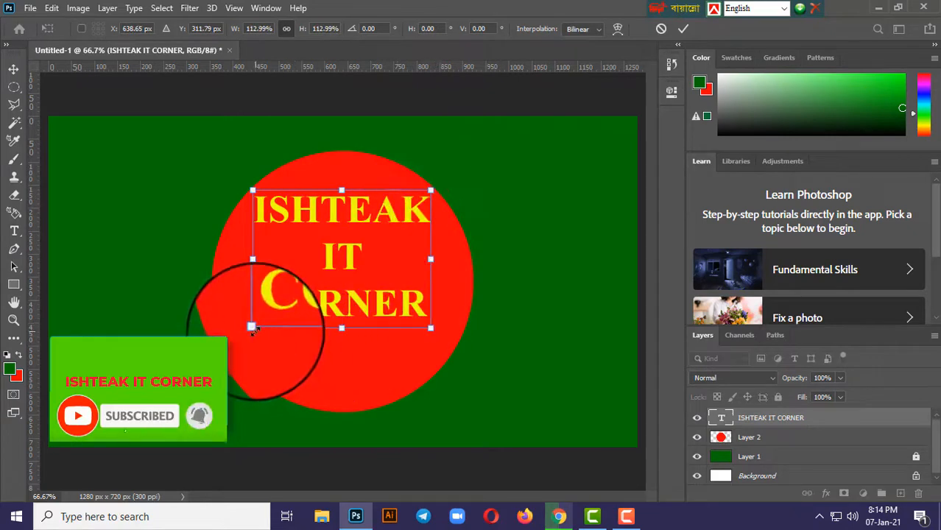
drag(251, 328, 252, 365)
click(678, 30)
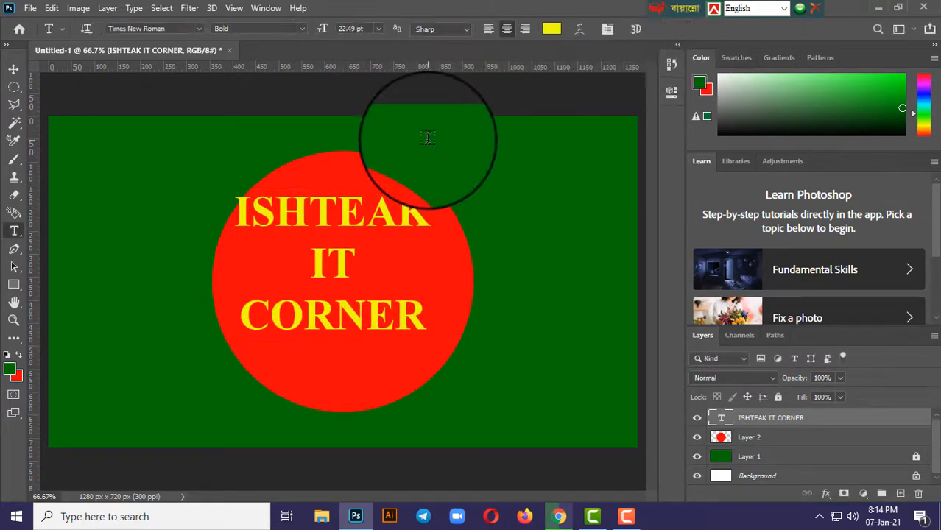
Step: Select the text and the red circle together and align their horizontal and vertical centers
click(13, 68)
drag(415, 140, 347, 373)
click(313, 28)
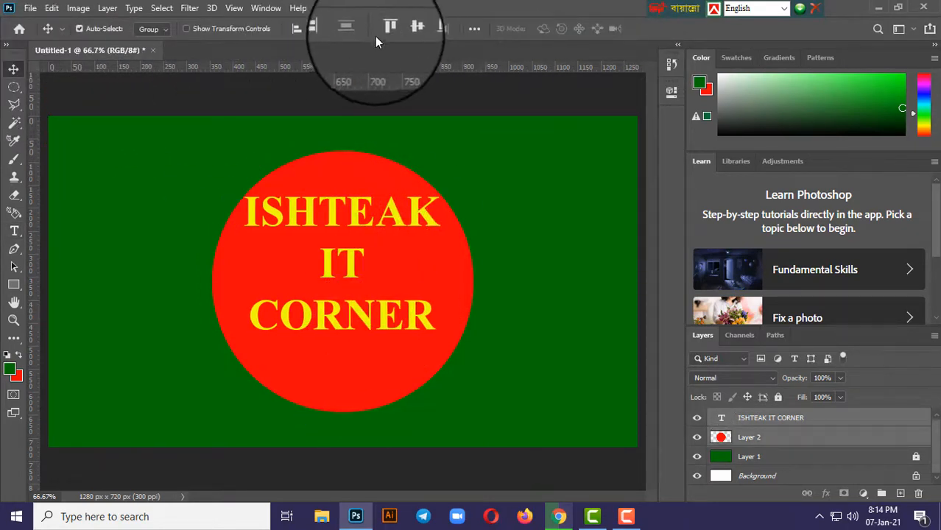
click(401, 31)
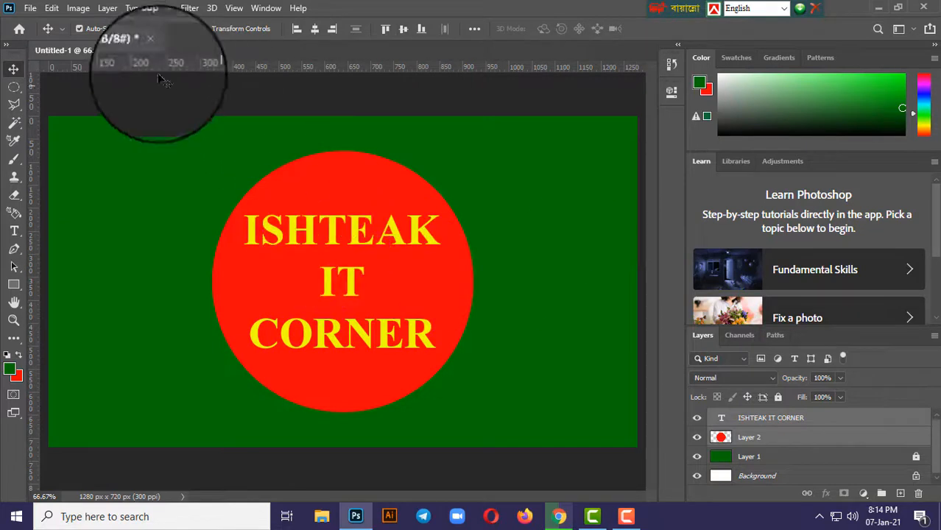
key(ctrl)
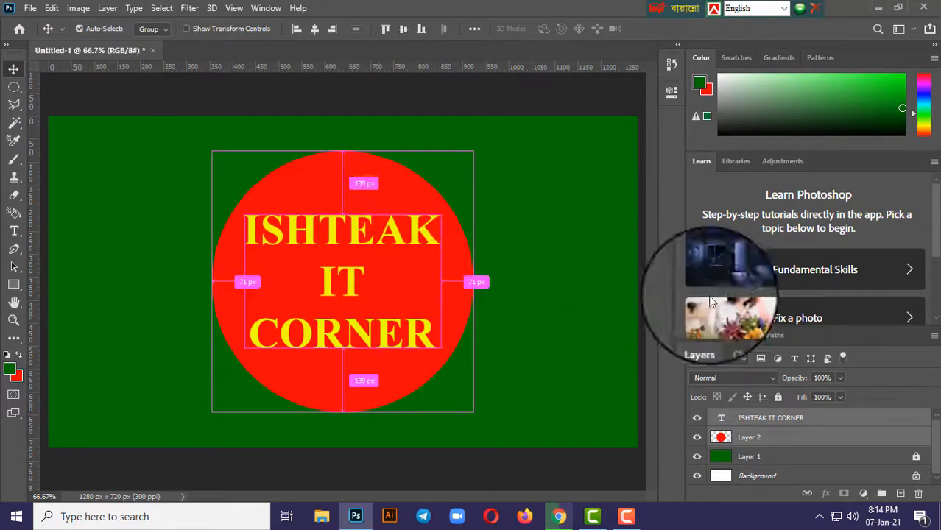
Step: Enlarge only the text layer slightly with Free Transform to about 103.75%
click(777, 426)
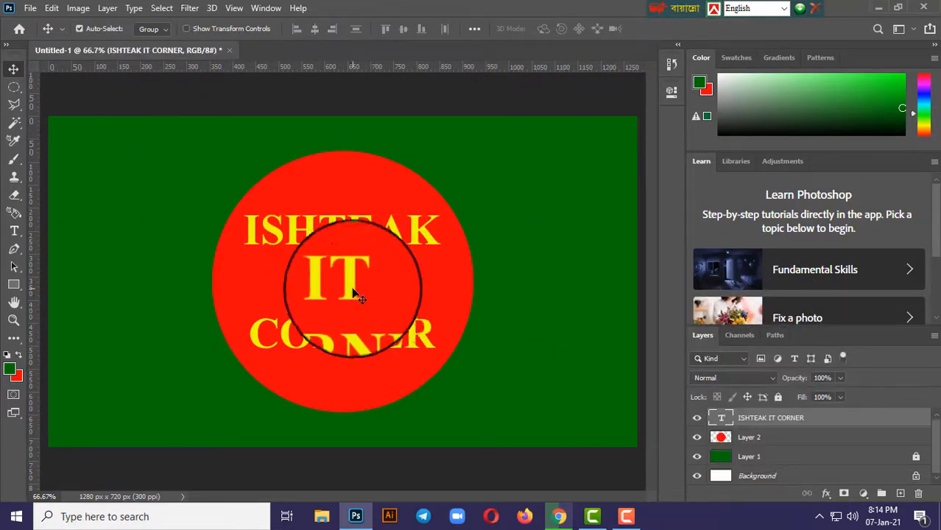
key(ctrl+t)
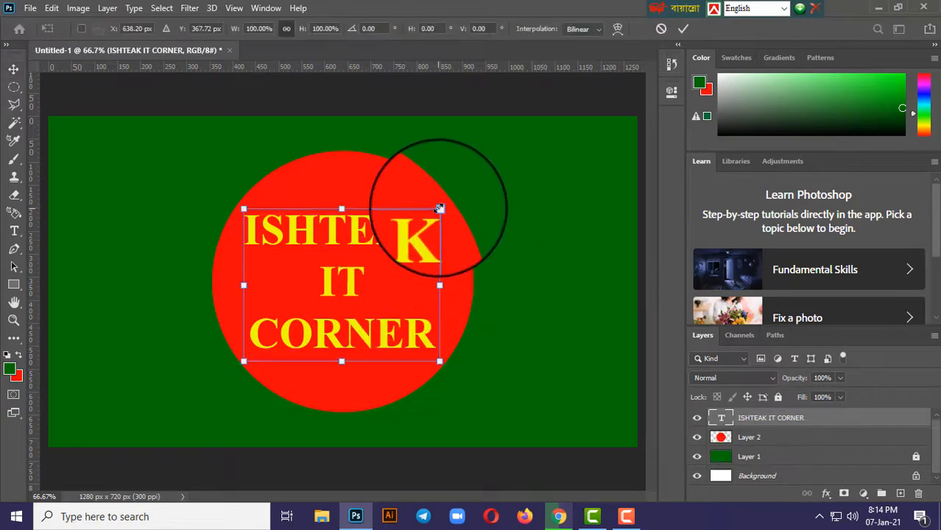
drag(439, 208, 447, 202)
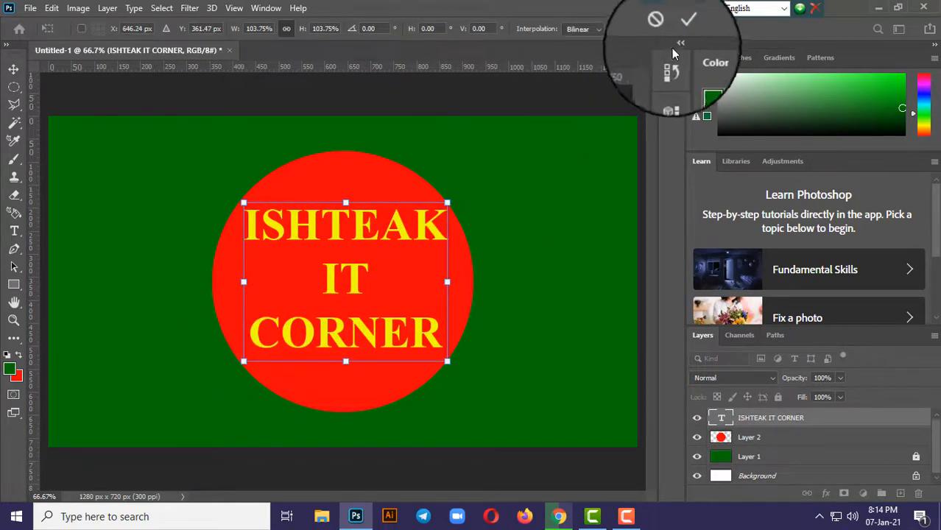
click(683, 28)
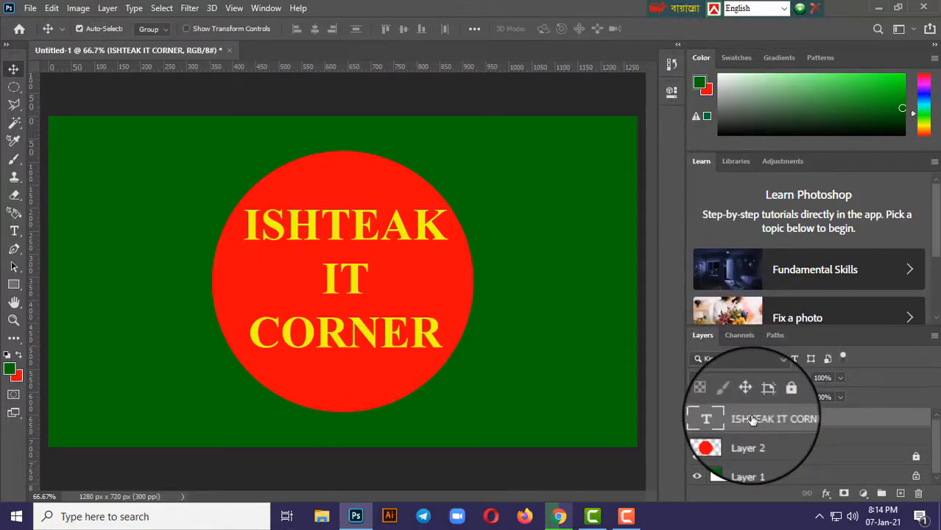
Step: Open the preset styles in the Layer Style dialog for the text layer and move the dialog clear of the artwork
right_click(752, 419)
click(819, 28)
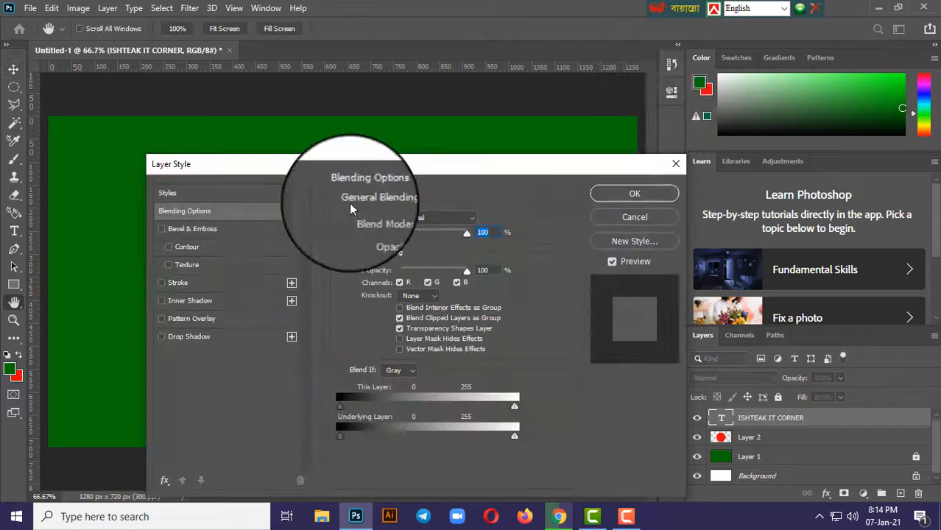
click(225, 194)
drag(493, 169, 935, 164)
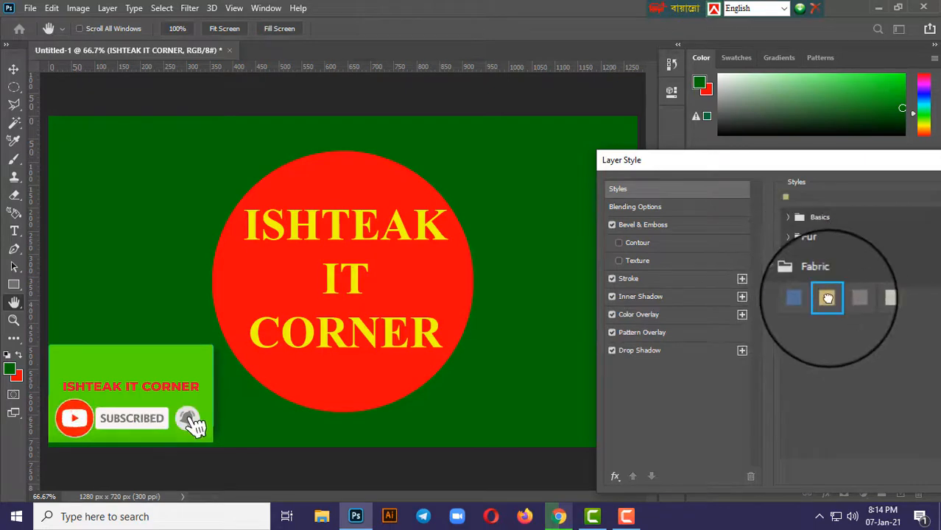
Step: Try several Fabric style presets on the text, including the blue, tan and light gray ones
click(826, 297)
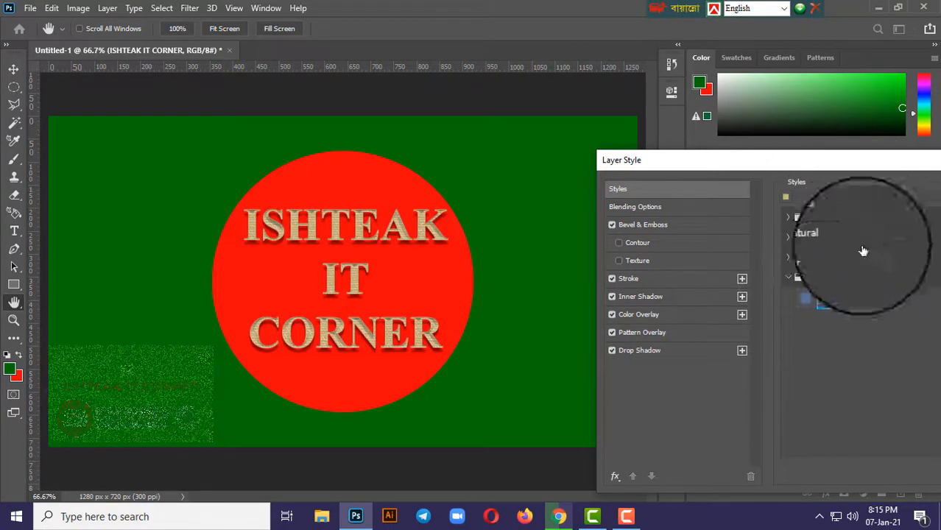
click(872, 300)
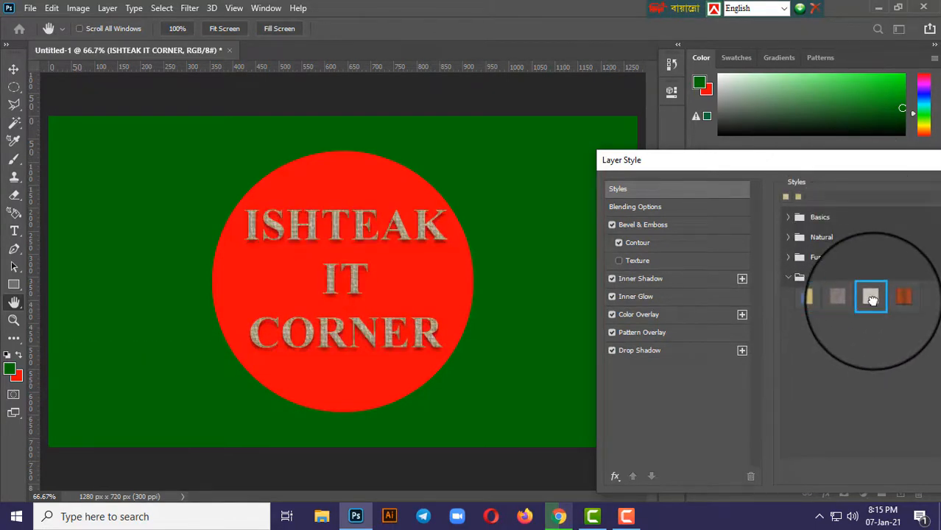
click(828, 297)
click(808, 298)
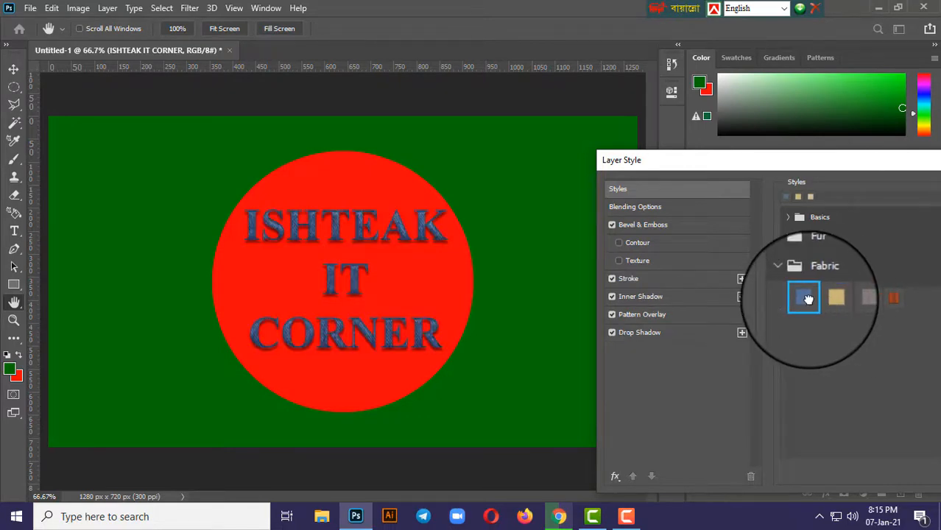
click(836, 297)
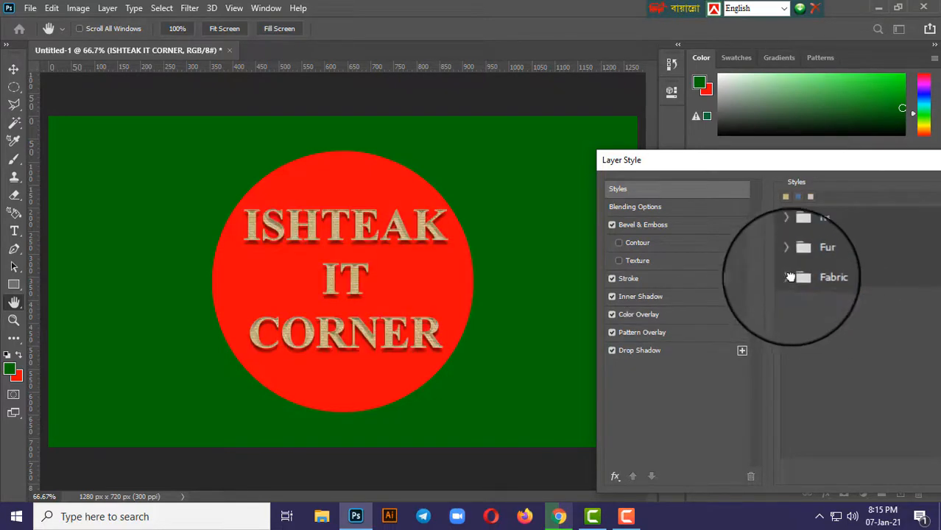
Step: Compare the Fur style presets on the text and apply the whitish fur preset, keeping the artwork in view
scroll(792, 273, up, 1)
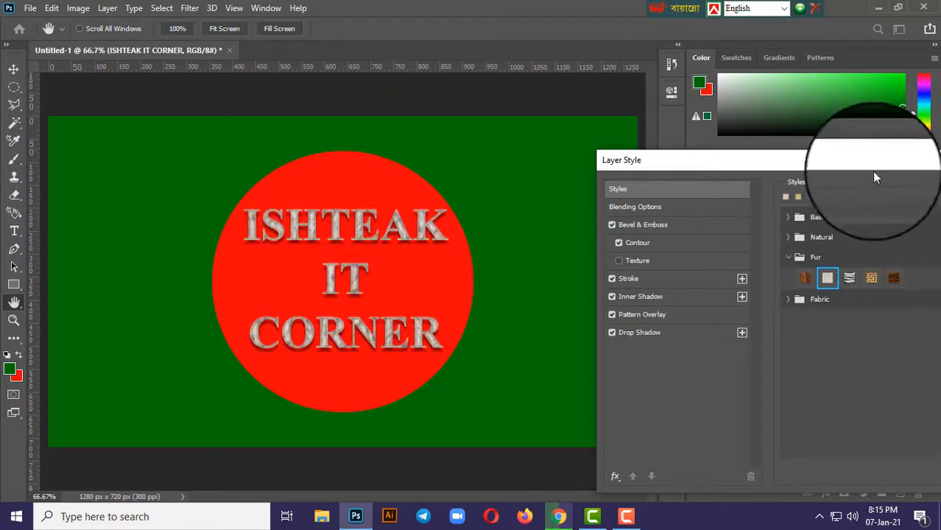
drag(874, 163, 525, 149)
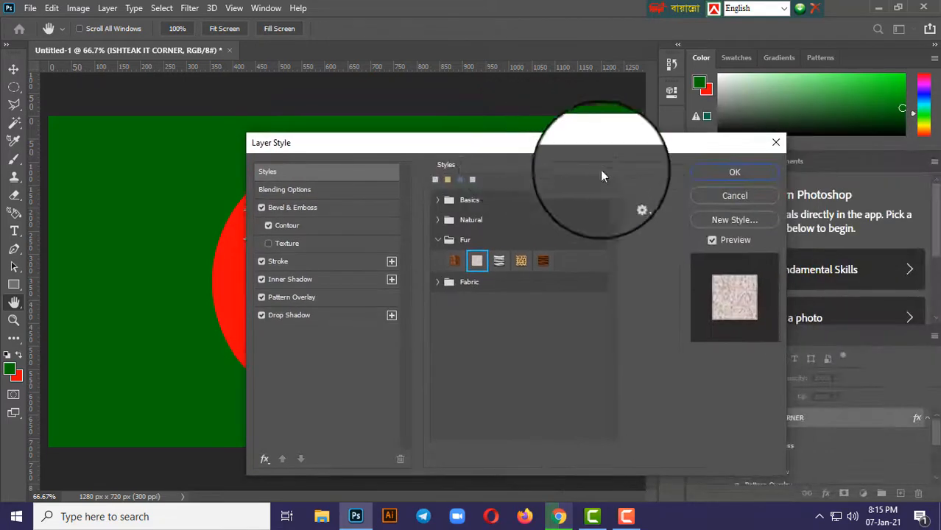
click(545, 265)
drag(591, 147, 790, 147)
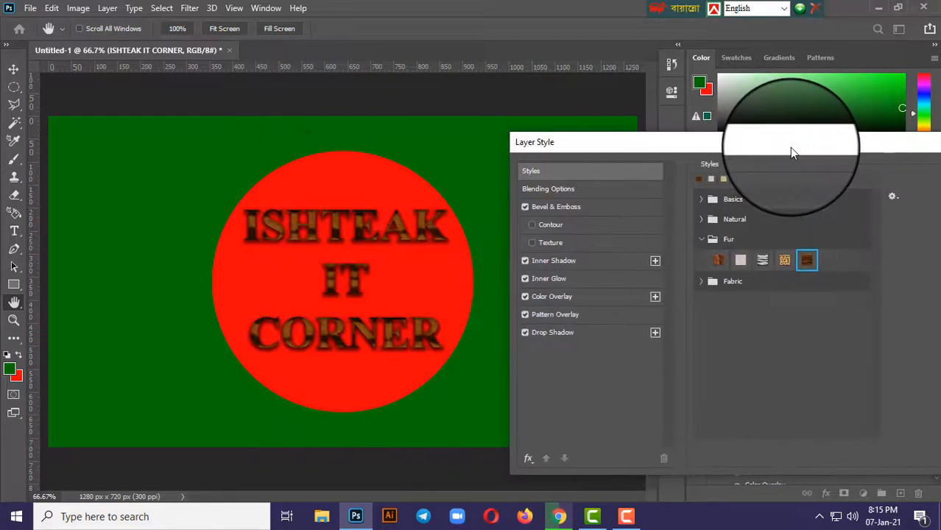
click(785, 260)
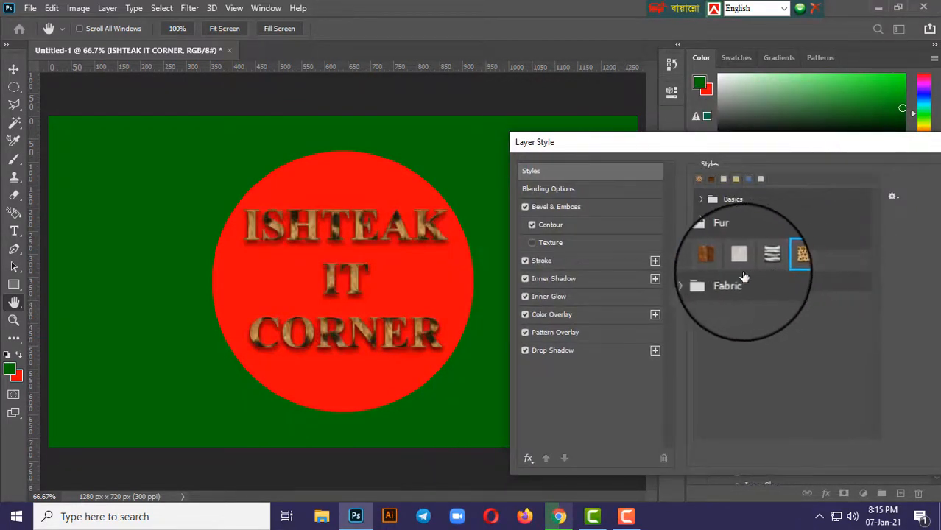
click(747, 264)
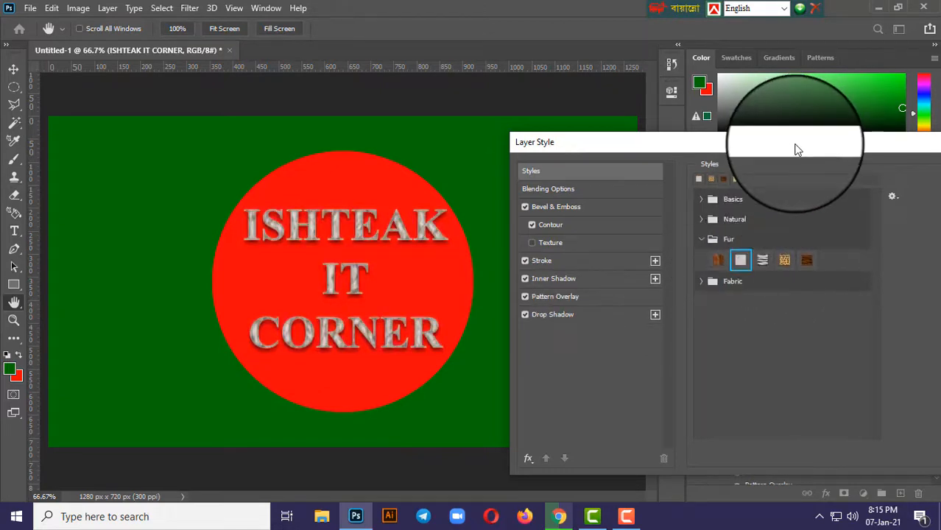
drag(794, 147, 771, 150)
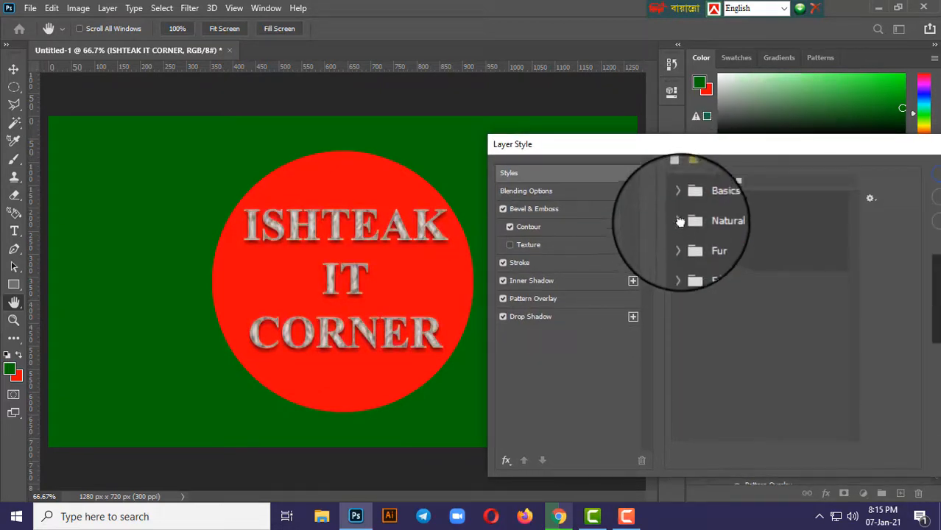
Step: Compare the white marble and gray Natural style presets on the text and apply the white marble one
click(683, 221)
click(828, 244)
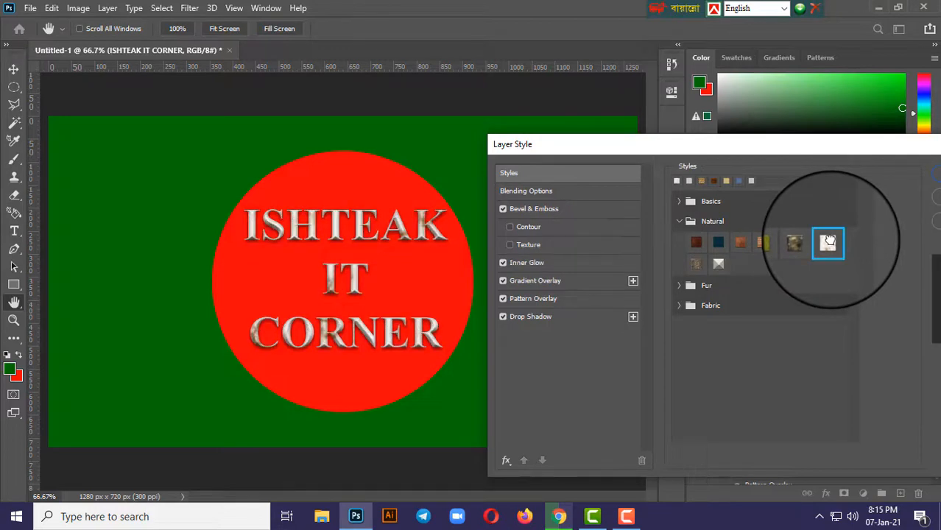
scroll(740, 261, down, 1)
click(721, 266)
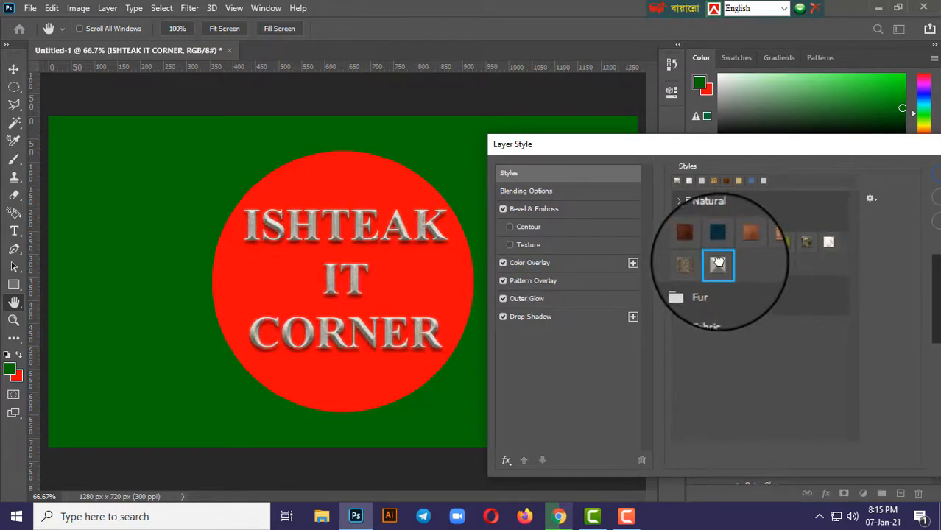
scroll(736, 258, up, 1)
click(828, 243)
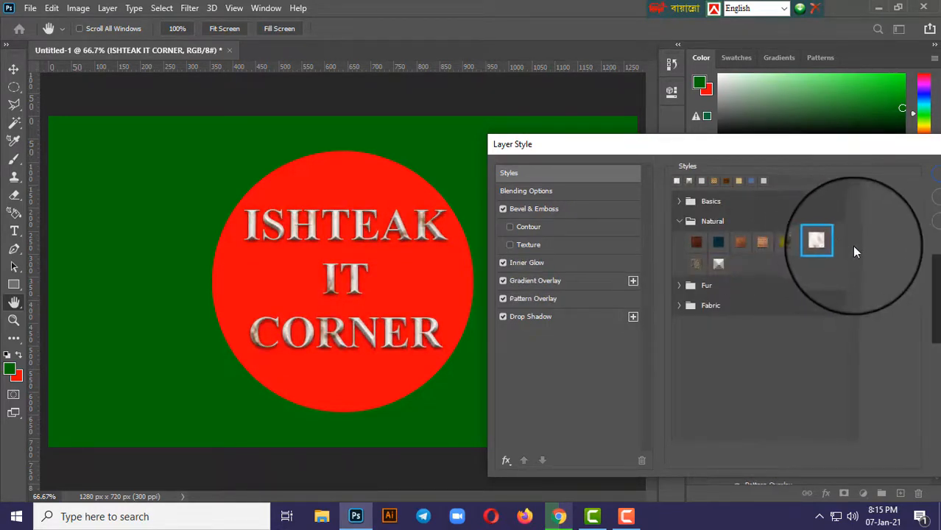
drag(759, 147, 544, 126)
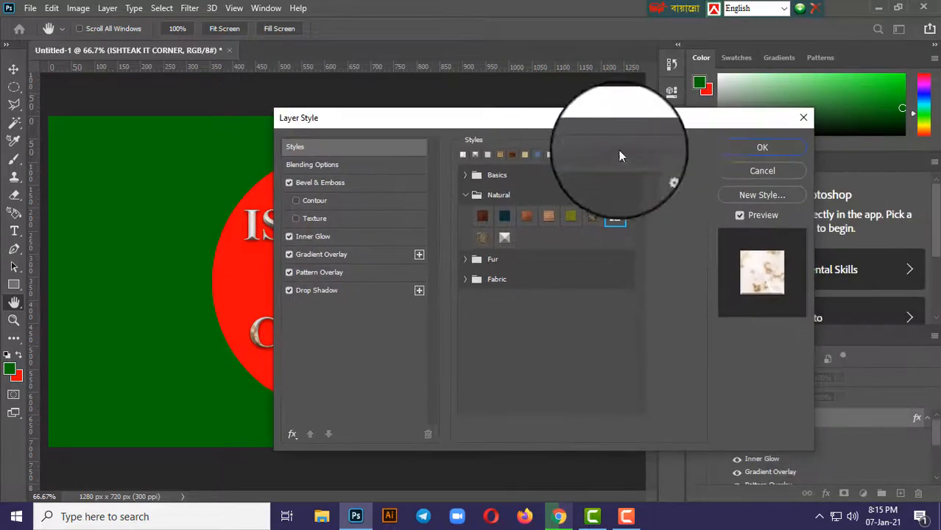
click(762, 147)
Step: Center the text on the red circle both horizontally and vertically
drag(368, 304, 335, 407)
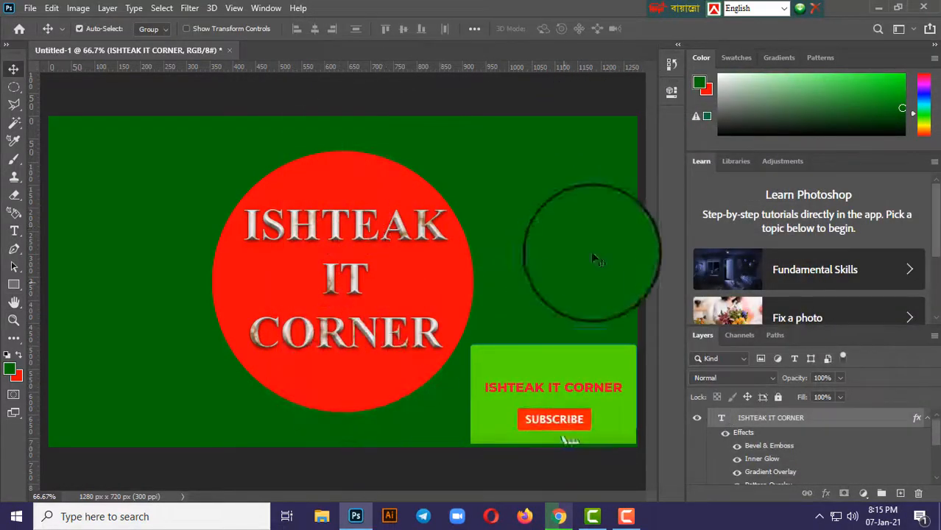
click(314, 31)
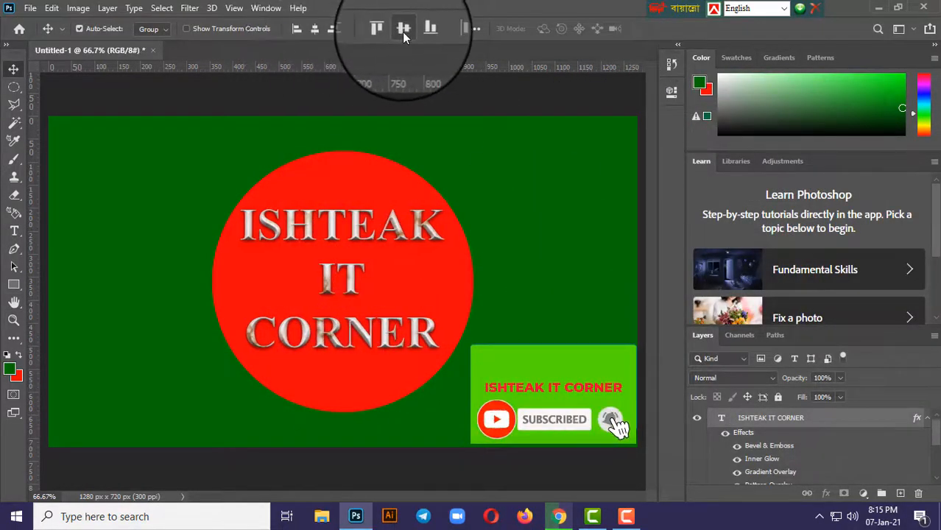
click(403, 32)
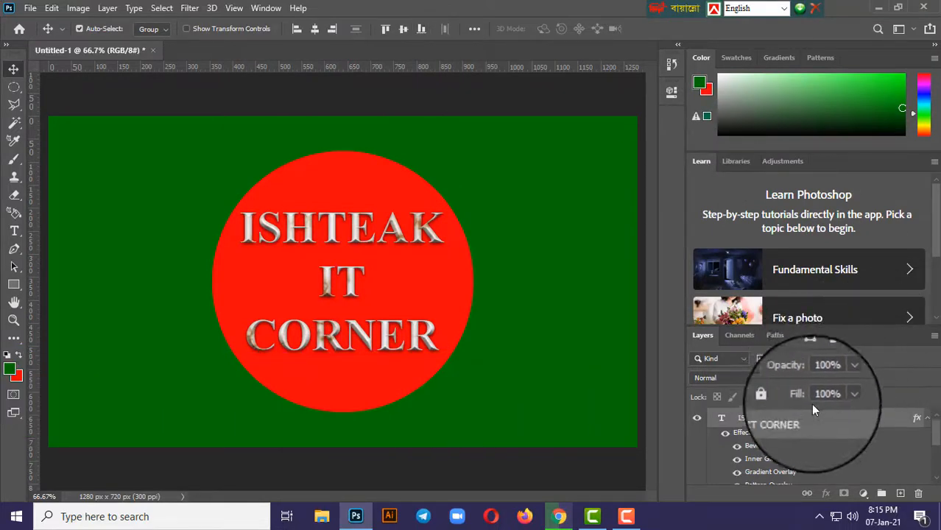
Step: Lock the "ISHTEAK IT CORNER" text layer completely and clear the layer selection
click(779, 399)
scroll(835, 433, down, 2)
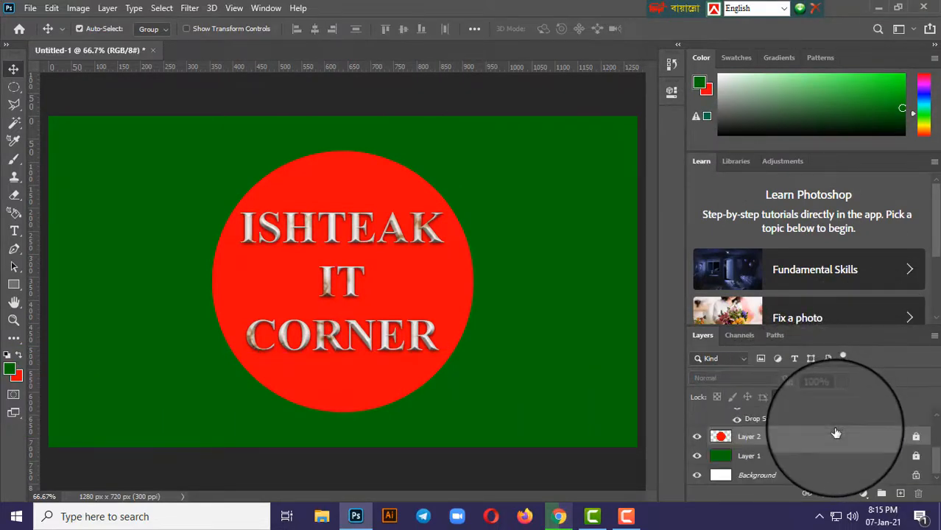
click(779, 456)
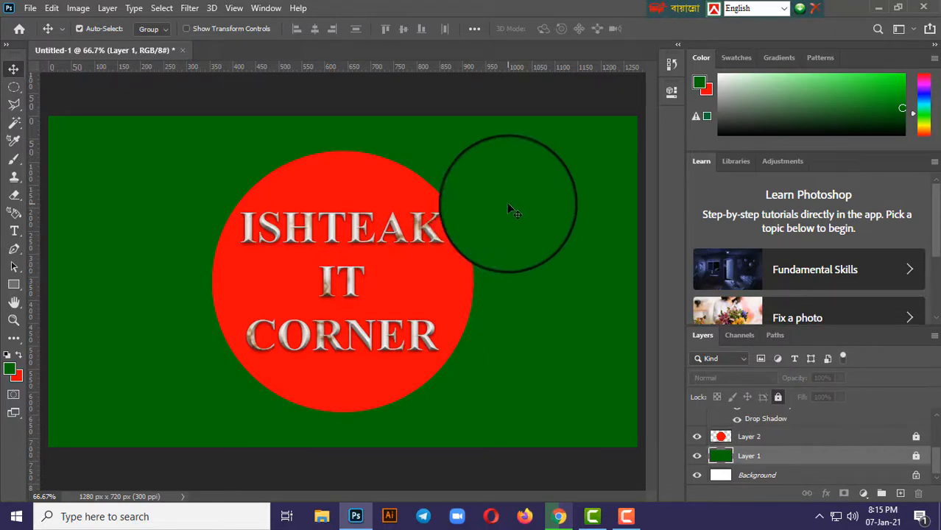
click(506, 203)
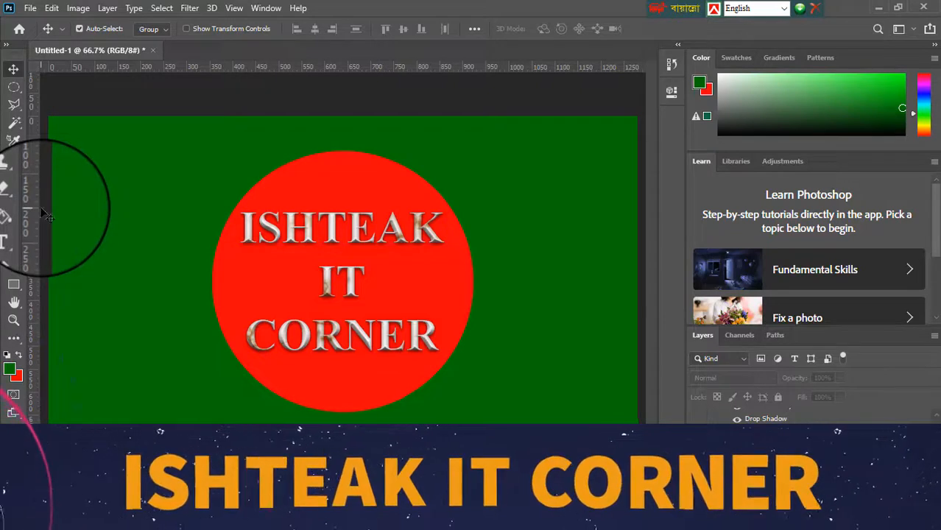
Step: Add the yellow three-line text "Adobe illustrator 2020" on the green area to the left of the circle
click(14, 230)
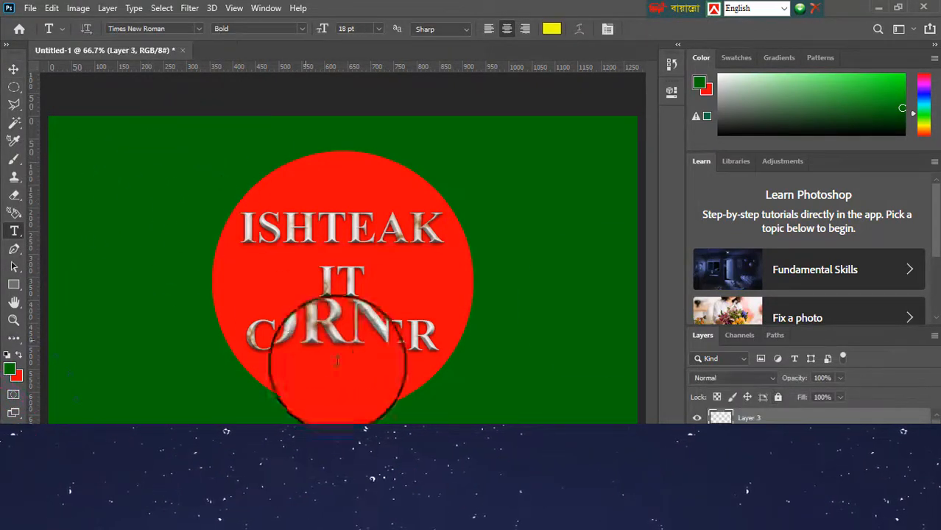
click(622, 509)
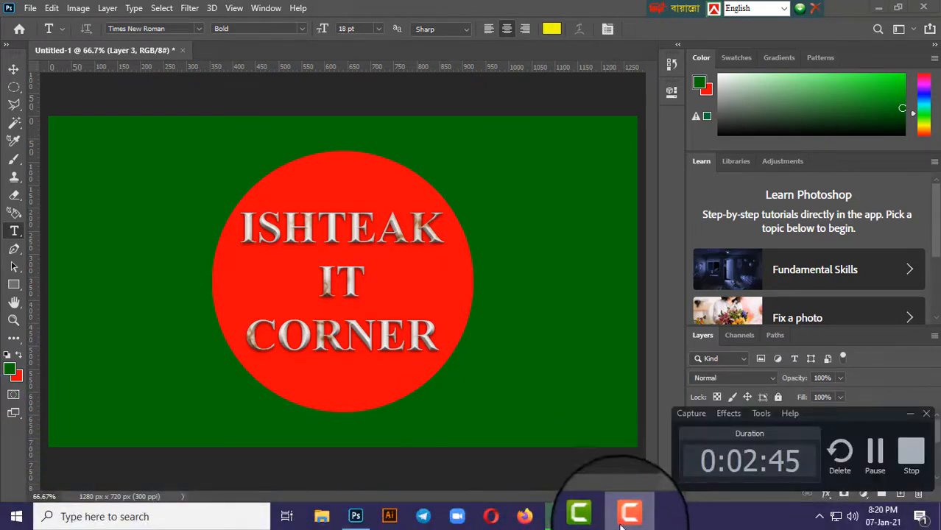
click(129, 200)
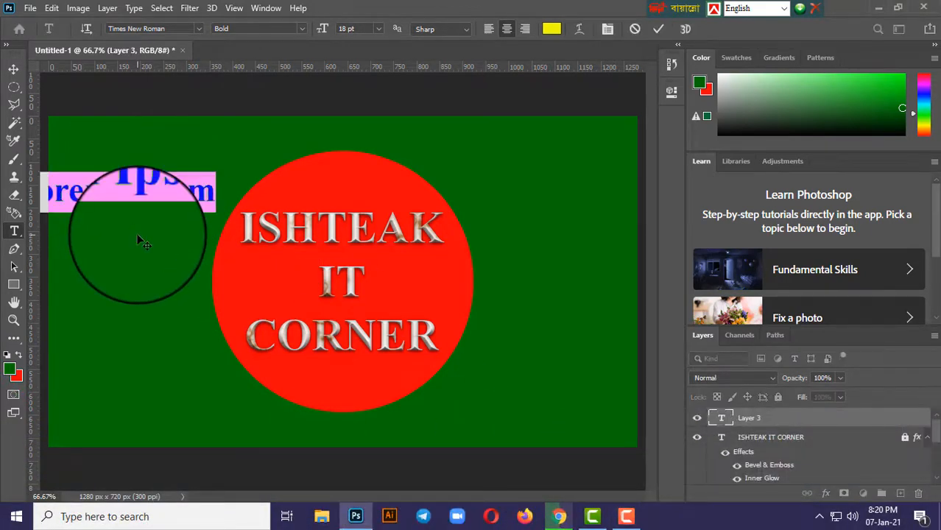
text(Adobe Illustrator 2020)
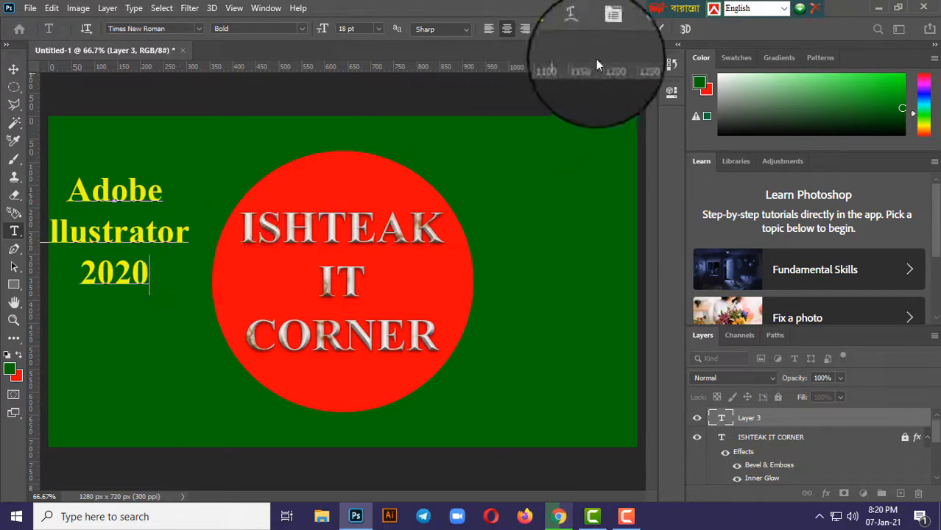
click(658, 29)
Step: Move the "Adobe illustrator 2020" text into the canvas's upper-left area and enlarge it to about 113.95% with Free Transform
click(13, 68)
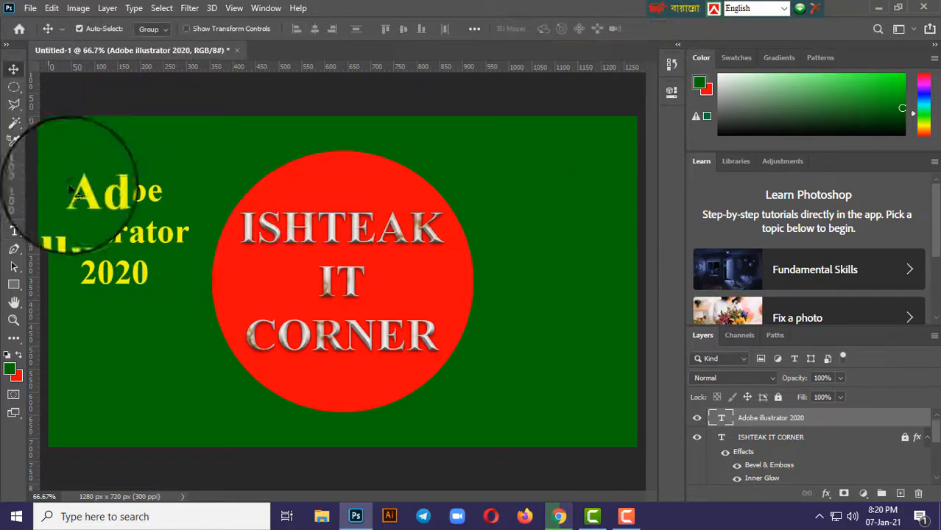
drag(108, 197, 193, 212)
key(ctrl+t)
drag(211, 264, 226, 277)
drag(63, 143, 55, 131)
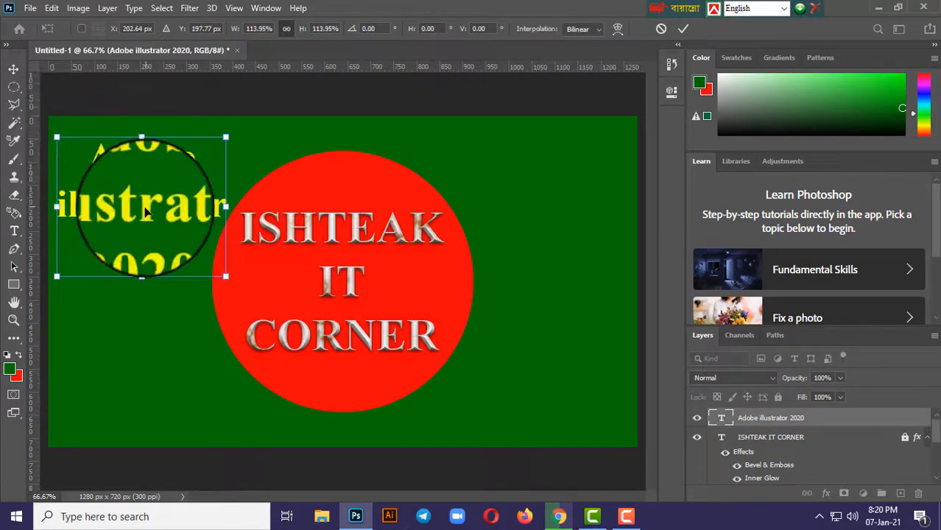
click(682, 29)
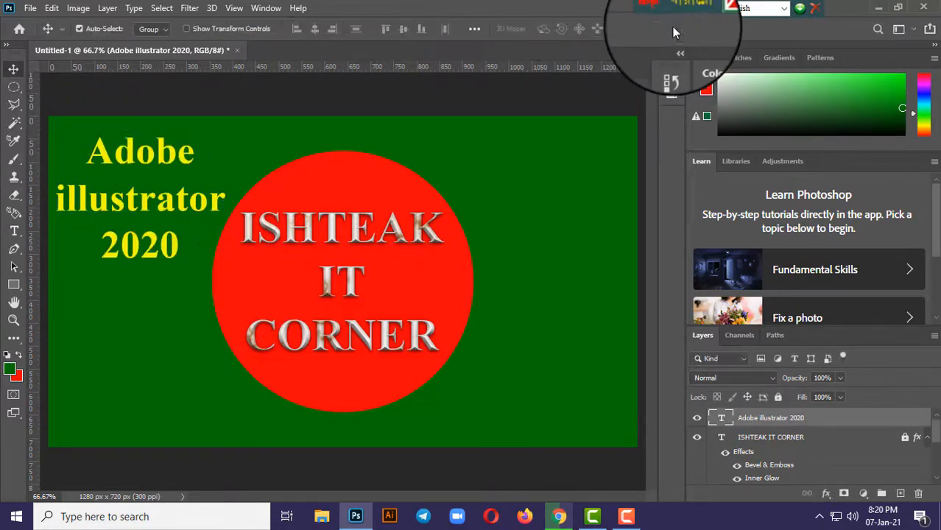
Step: Add two empty layers above the "Adobe illustrator 2020" text and clear the layer selection
click(902, 494)
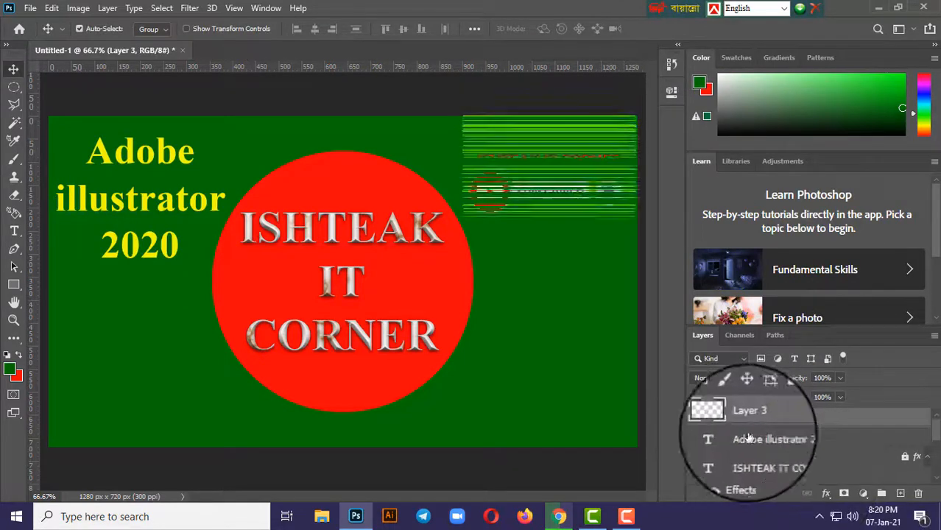
click(901, 495)
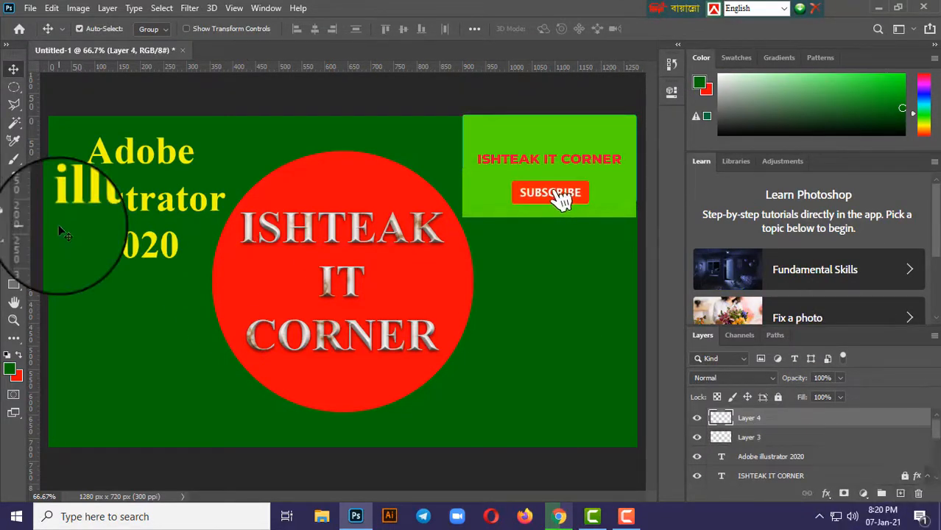
click(95, 322)
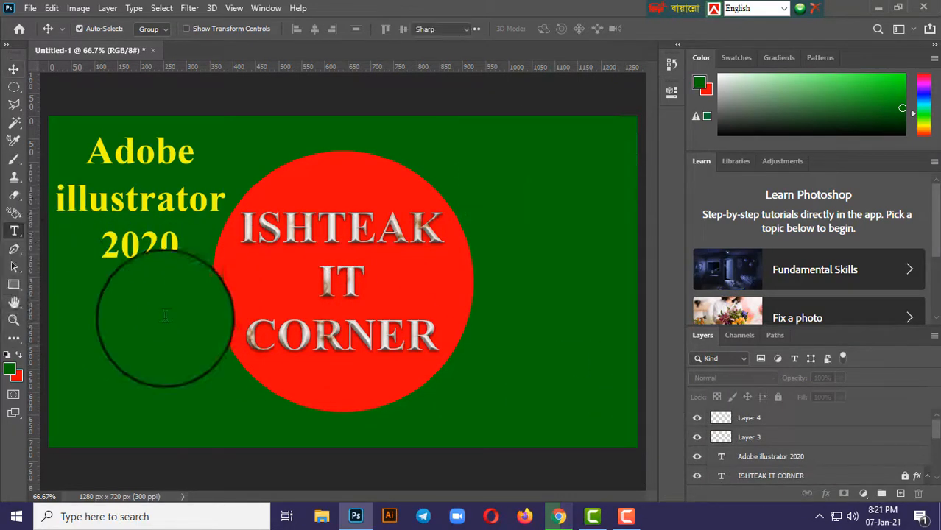
Step: Start a second text object below "2020", shift it toward the circle and set its font to SutonnyMJ
key(t)
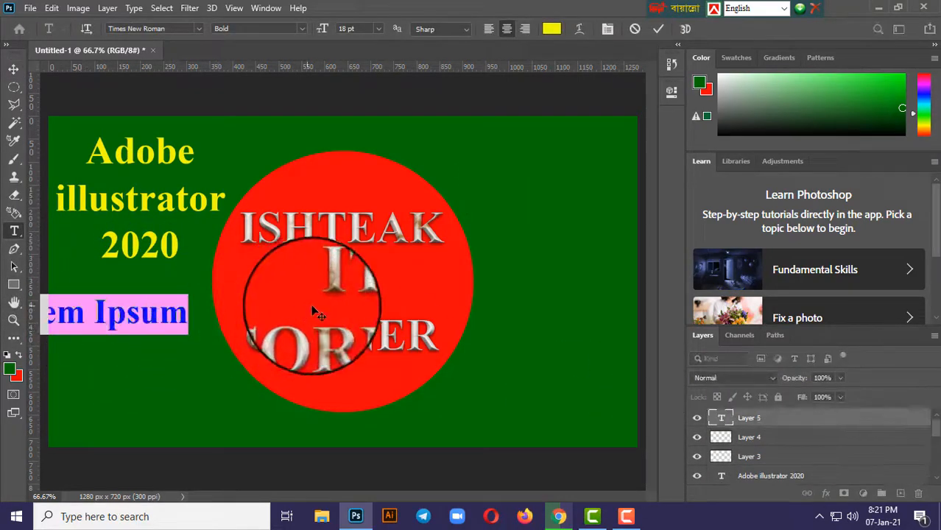
mouse_move(271, 381)
mouse_down()
mouse_move(283, 403)
mouse_move(259, 379)
mouse_up()
click(199, 30)
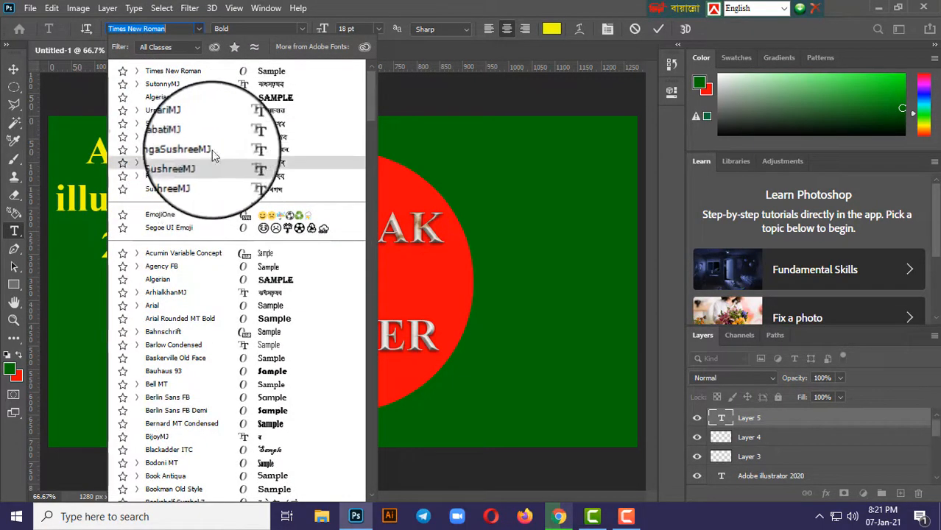
click(162, 84)
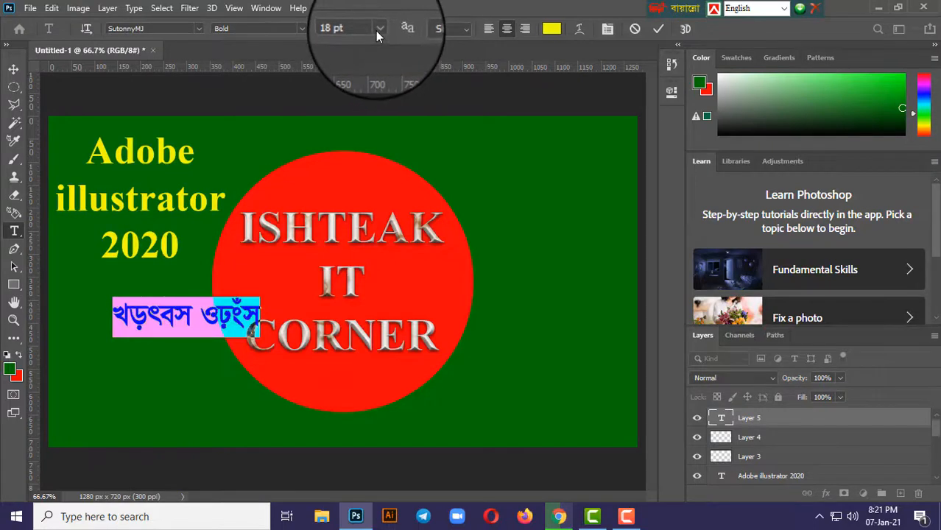
Step: Set the Bangla keyboard layout to Bijoy Classic and delete the placeholder text
click(784, 9)
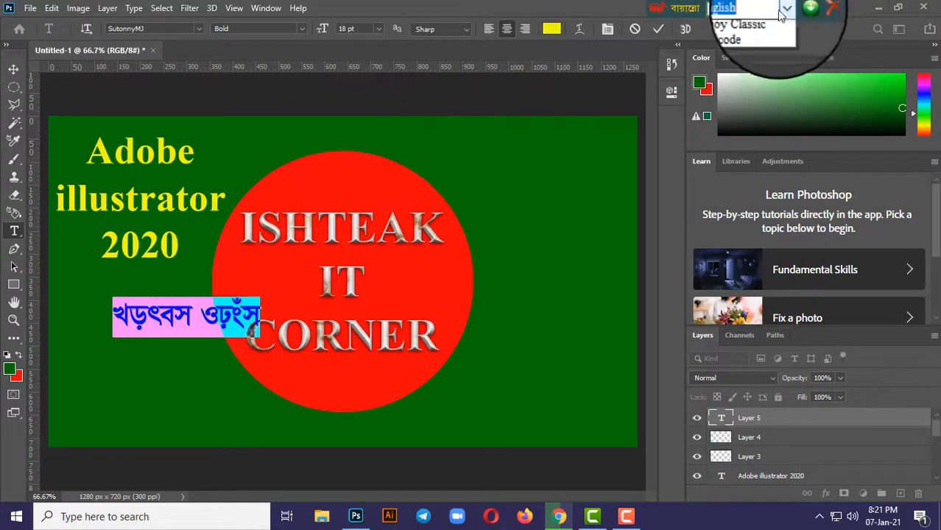
click(759, 28)
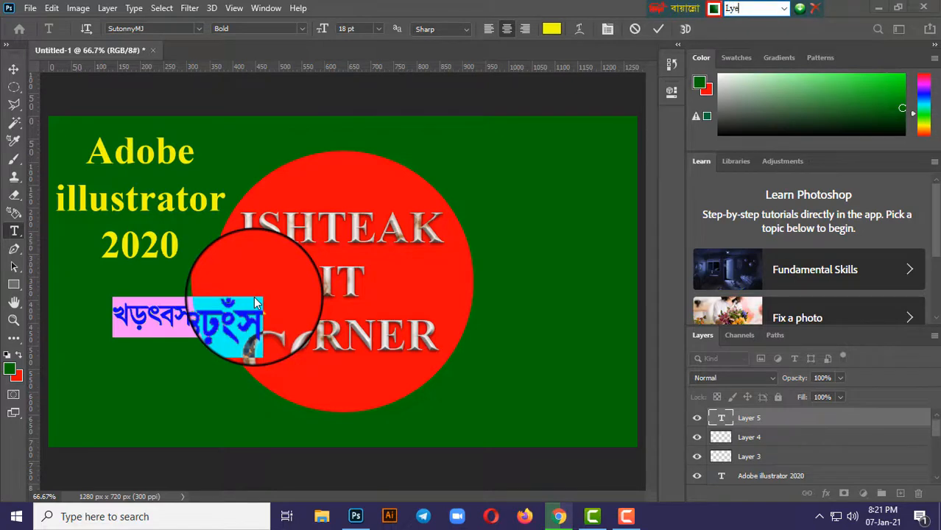
click(785, 9)
click(769, 33)
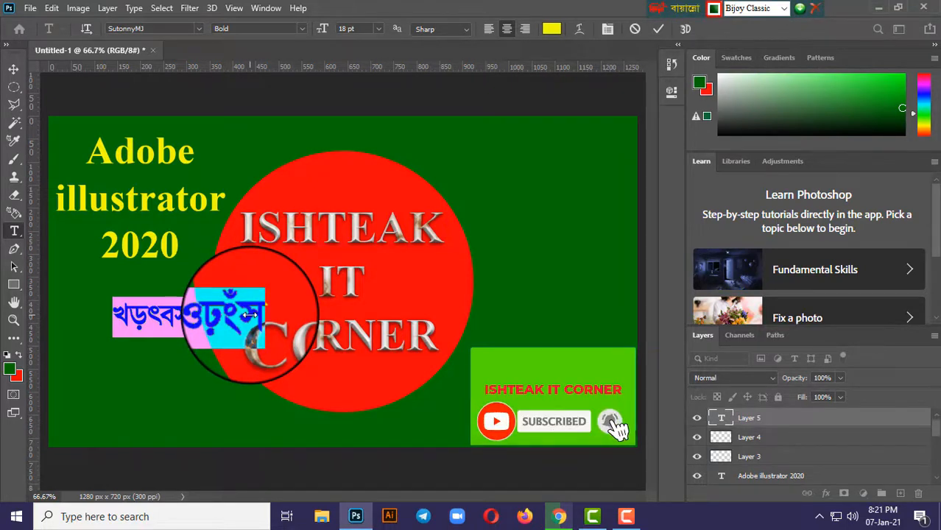
key(BackSpace)
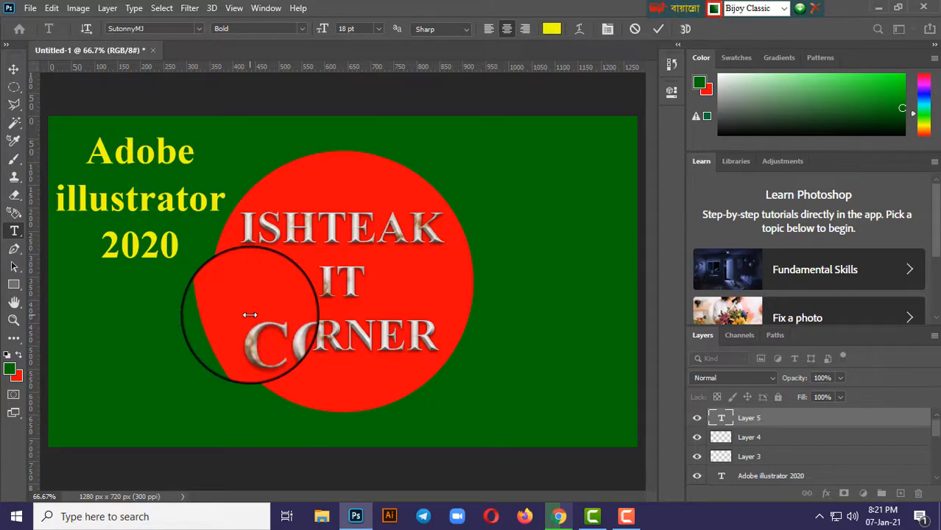
key(F8)
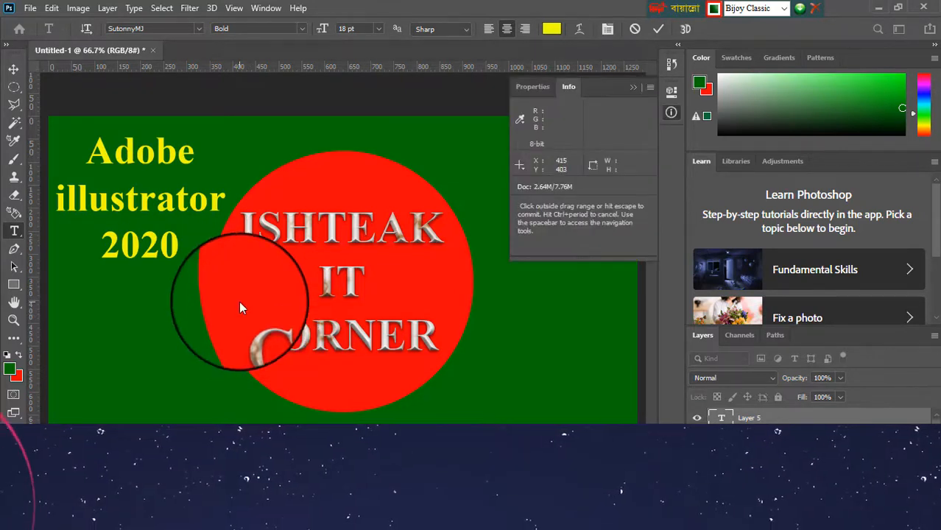
key(F8)
text(w`)
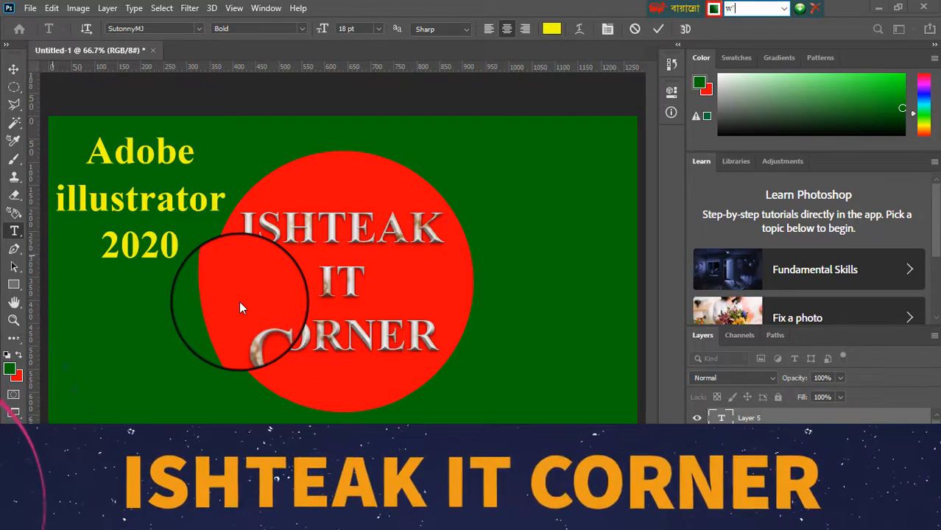
Step: Set the keyboard layout to English, try the characters "dl" in the SutonnyMJ text and delete them
click(784, 9)
click(749, 28)
click(184, 324)
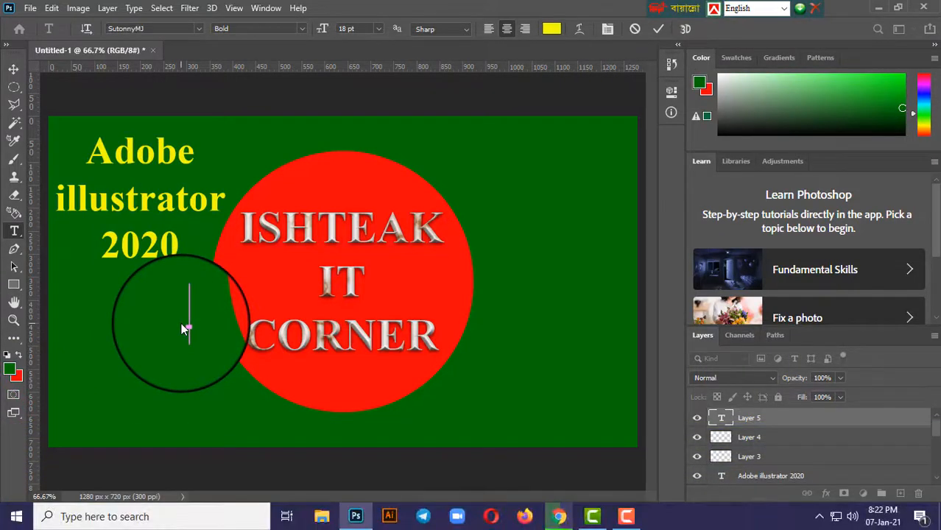
text(dl)
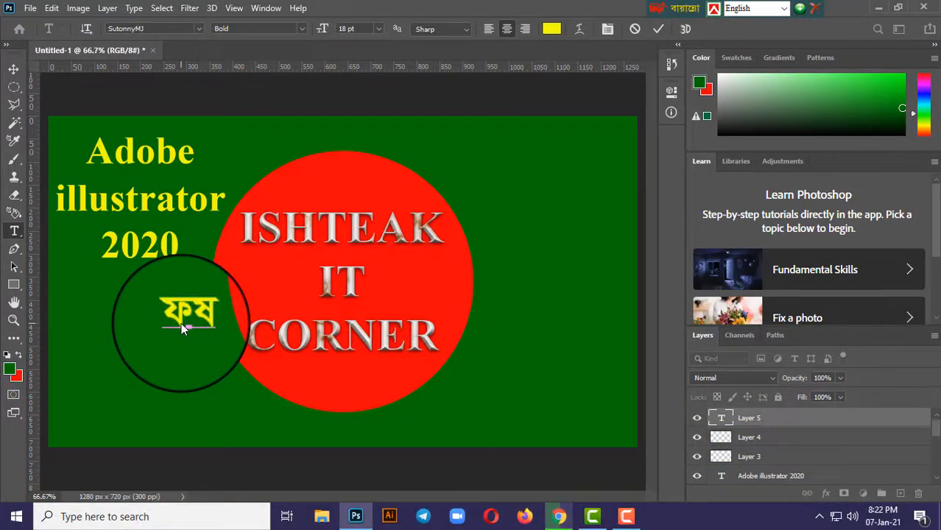
key(BackSpace)
key(BackSpace)
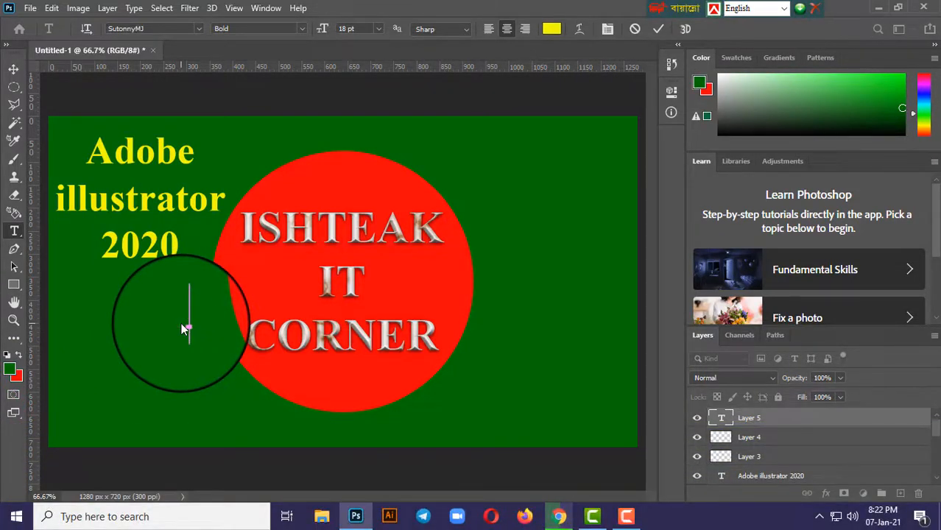
Step: Set the Bangla keyboard layout to Bijoy Classic
click(784, 9)
click(752, 32)
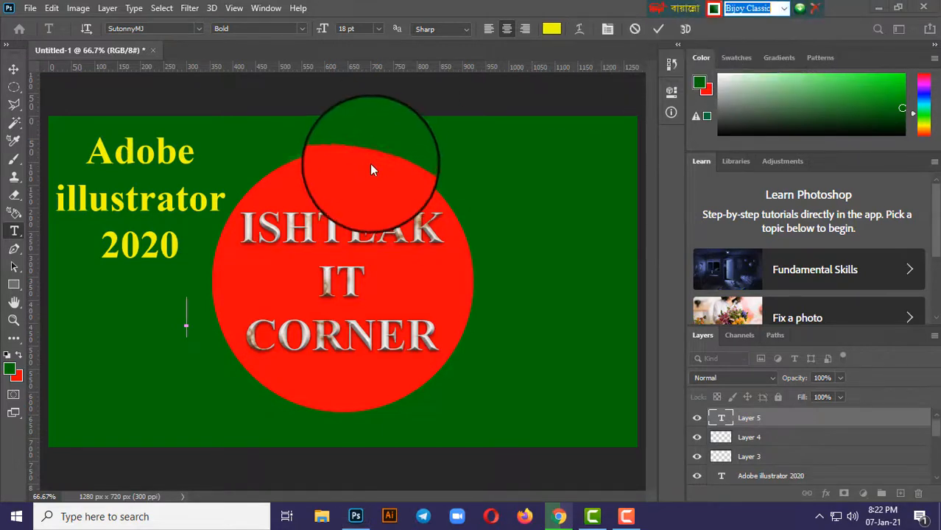
click(182, 318)
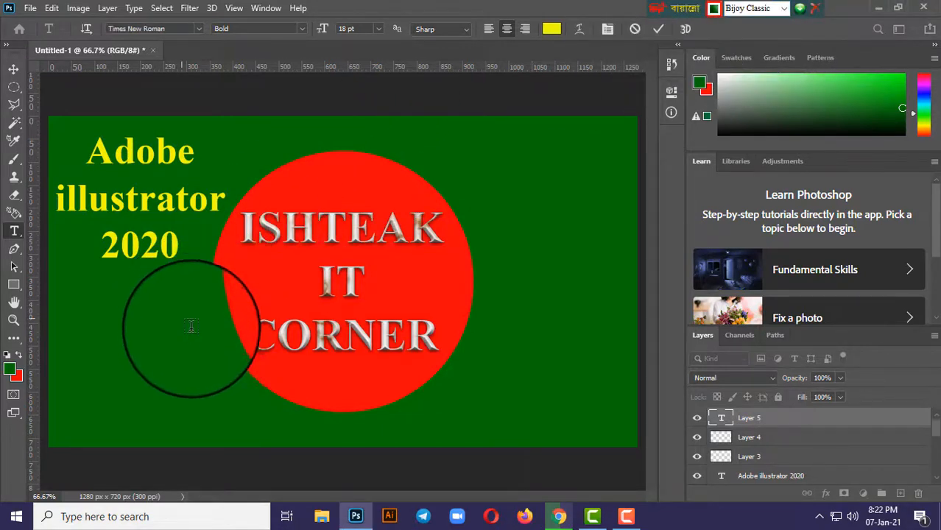
click(155, 309)
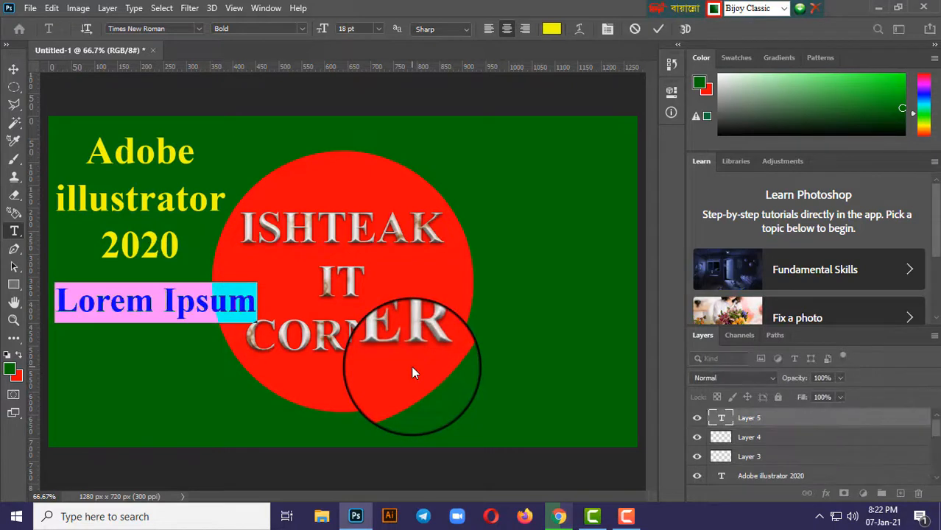
text(w`)
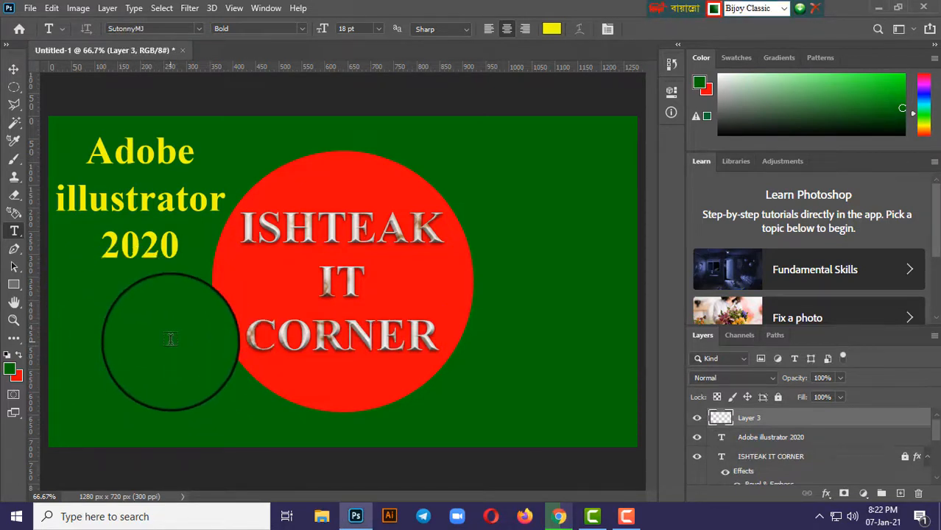
Step: Add a text object below "2020" with the Bangla text "দিয়ে নিজেই আর্ট করুন" and commit it
click(115, 304)
drag(137, 344, 147, 368)
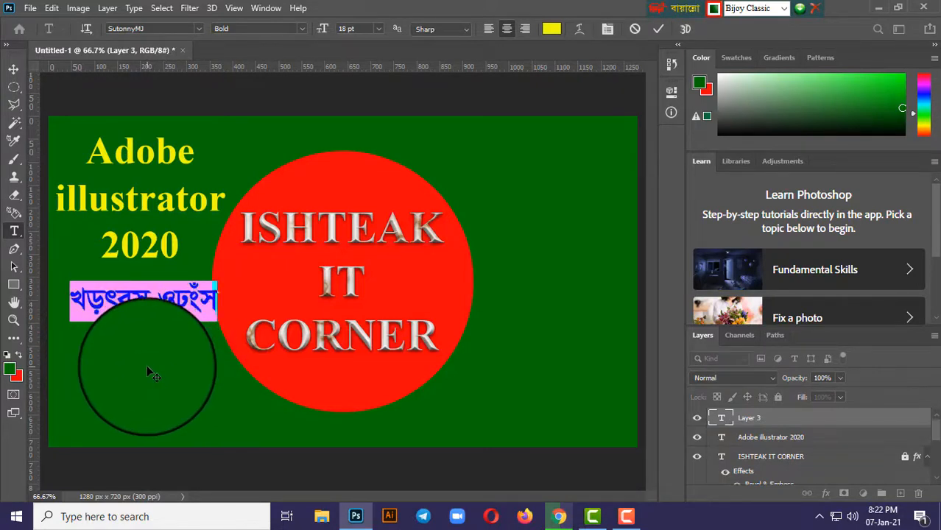
text(দিয়া)
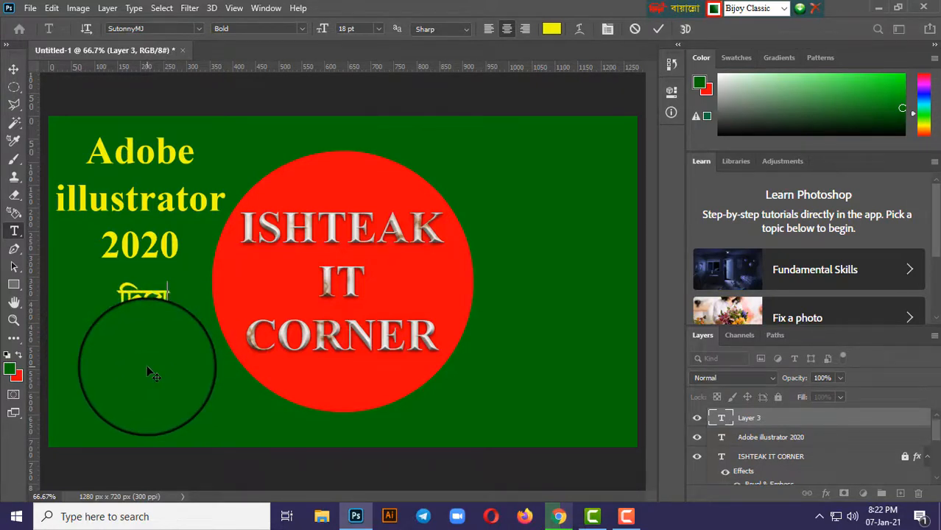
text(ে নি)
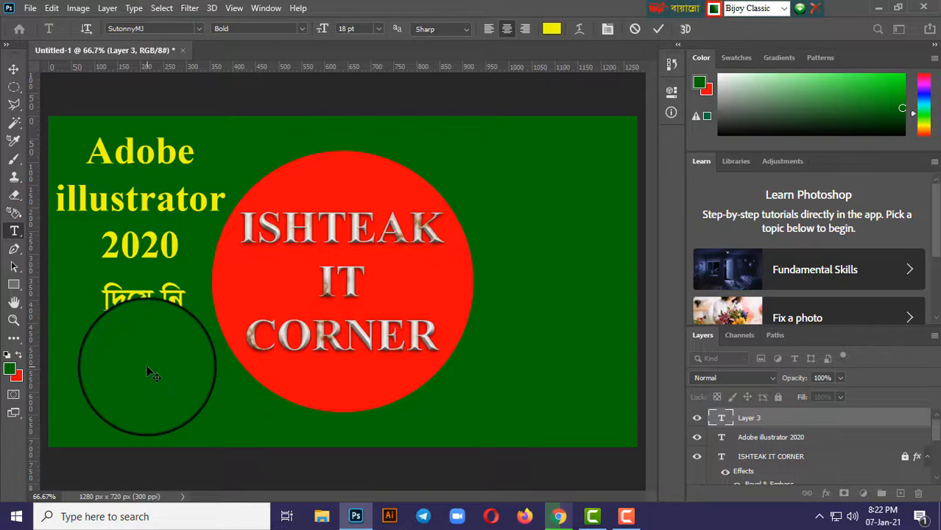
text(জে)
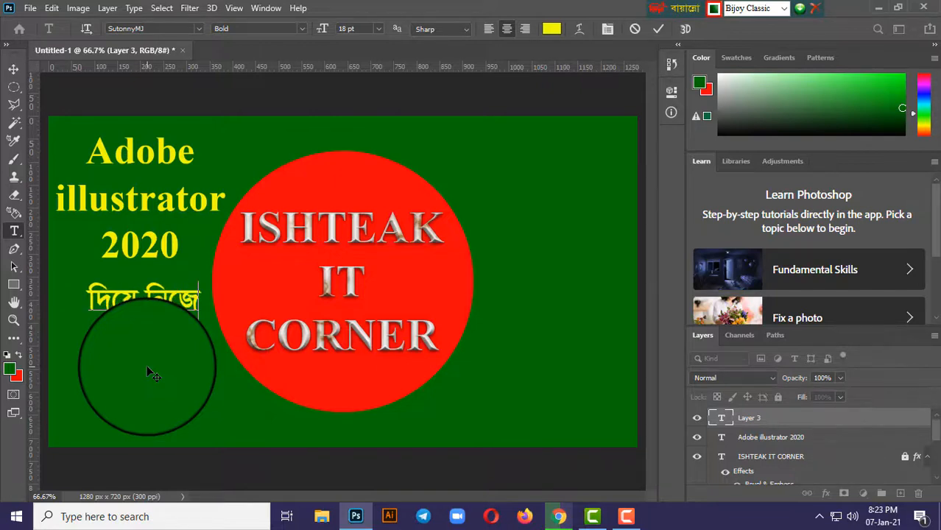
text(ই)
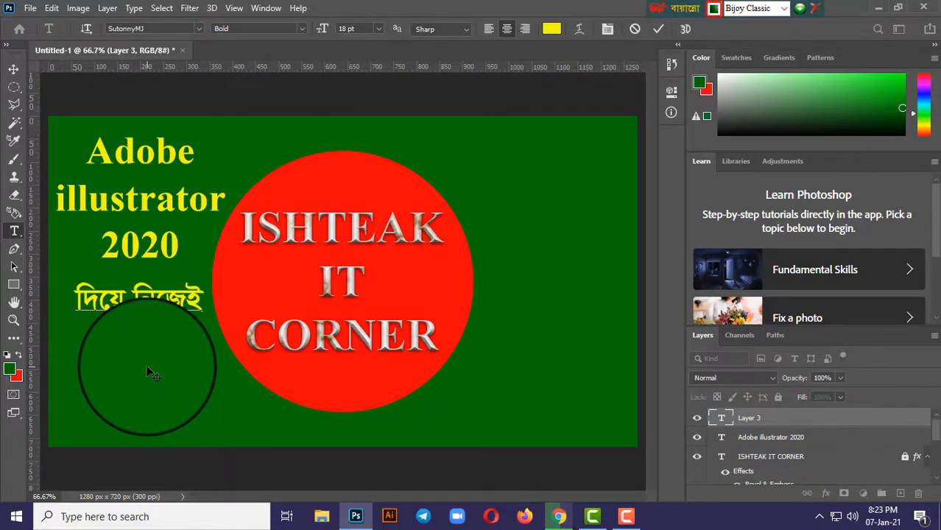
text( আ)
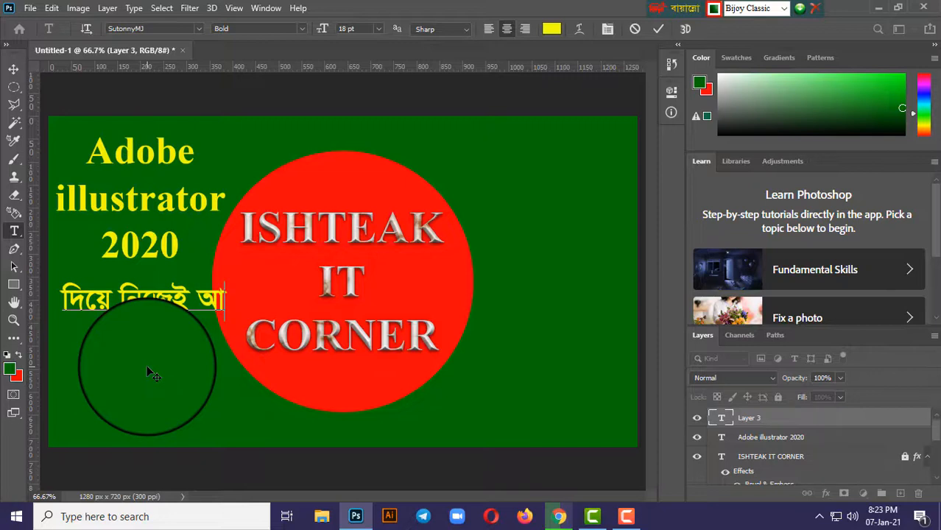
text(র্ট)
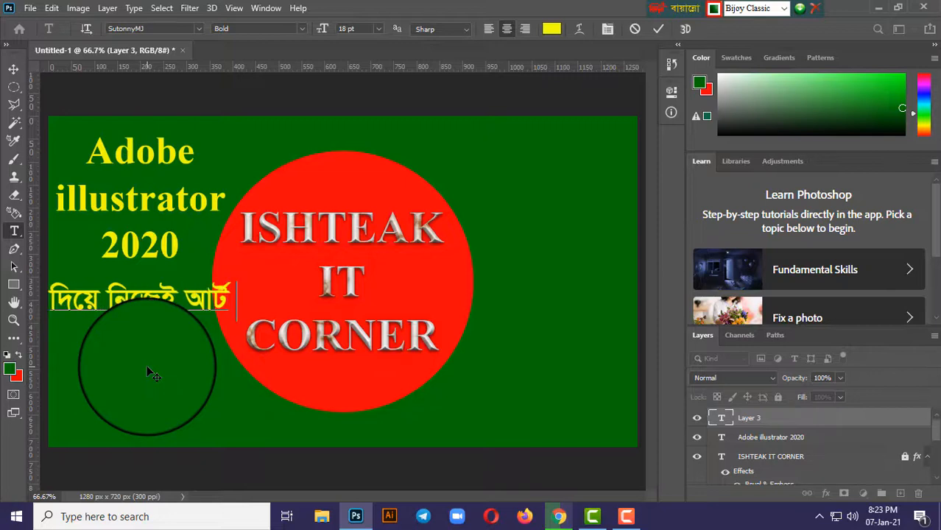
text( কর)
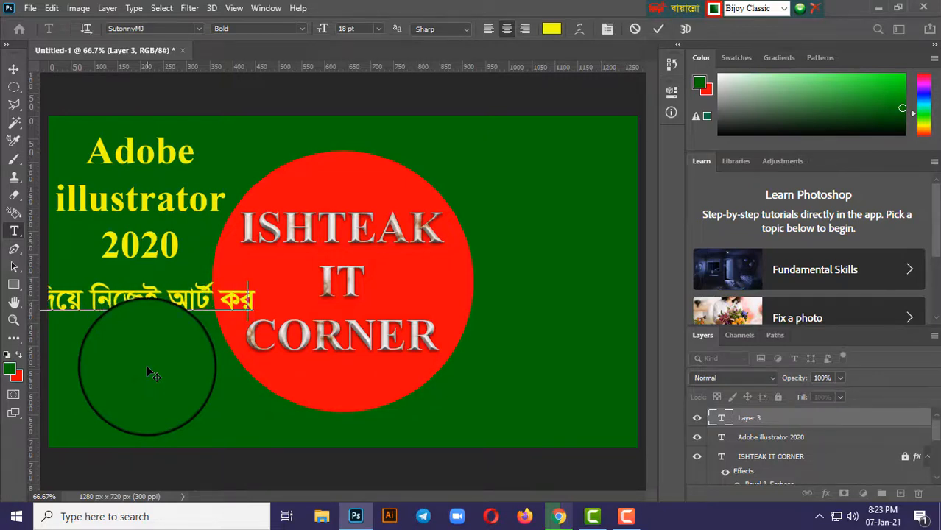
text(ুন)
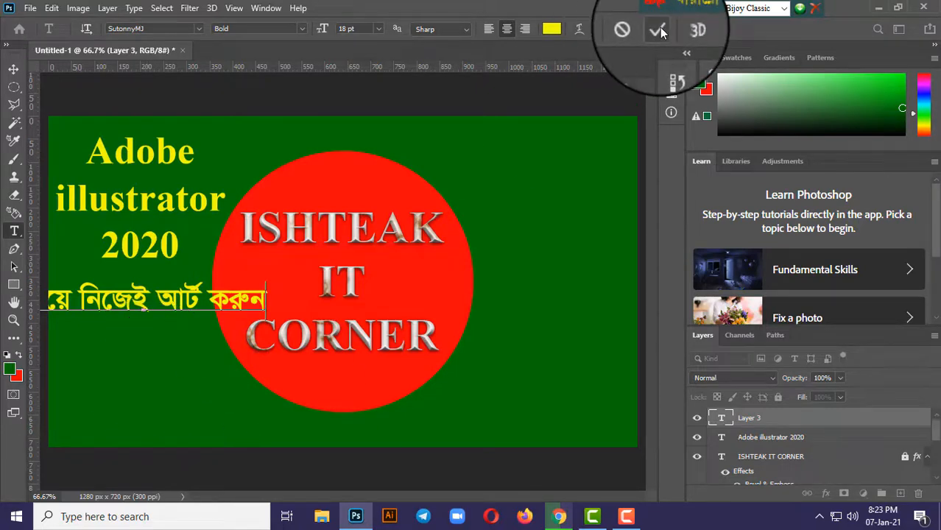
click(661, 31)
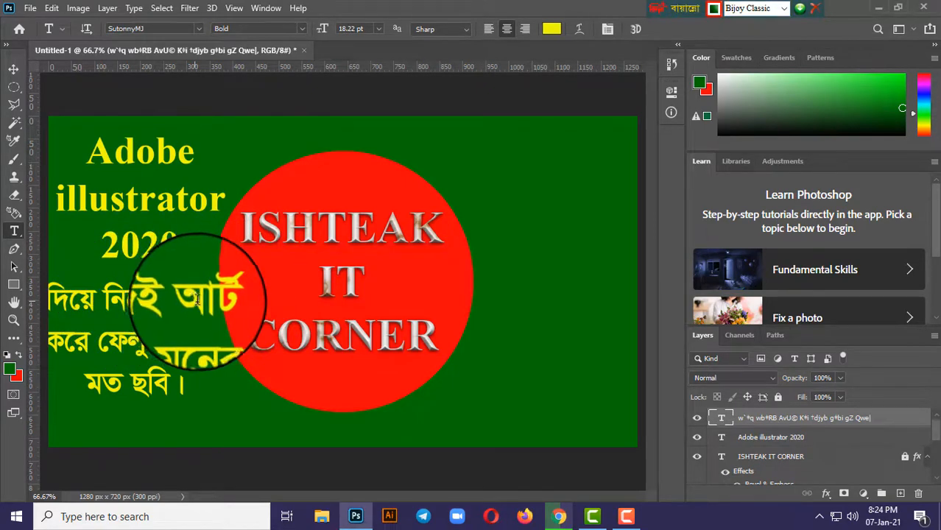
Step: Scale the Bangla text block to about 79% and position it beneath "2020", clear of the red circle
click(13, 69)
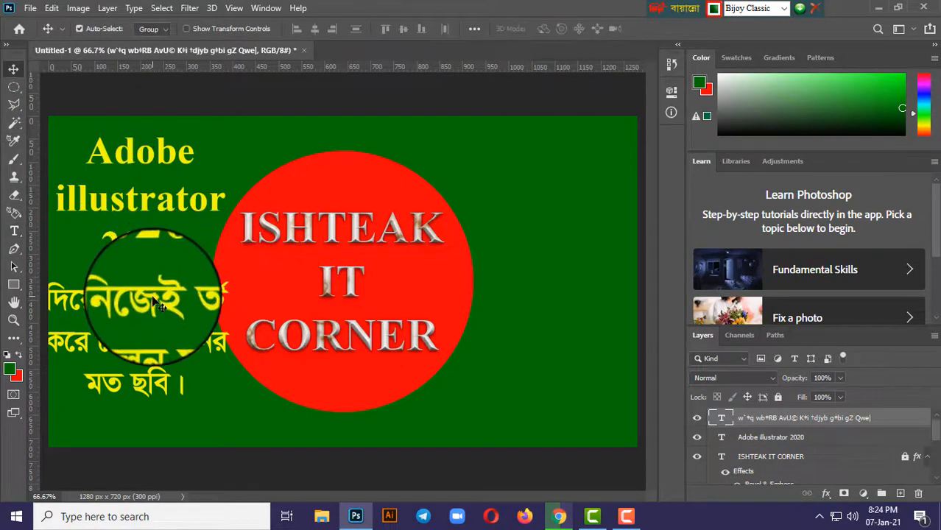
key(ctrl+t)
drag(229, 283, 183, 312)
drag(162, 354, 174, 333)
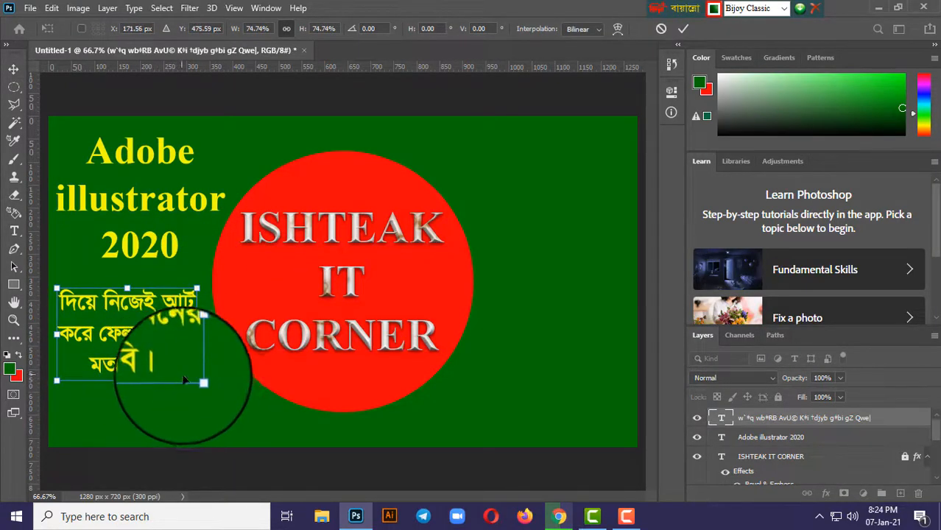
mouse_move(196, 381)
mouse_down()
mouse_move(210, 389)
mouse_move(202, 391)
mouse_up()
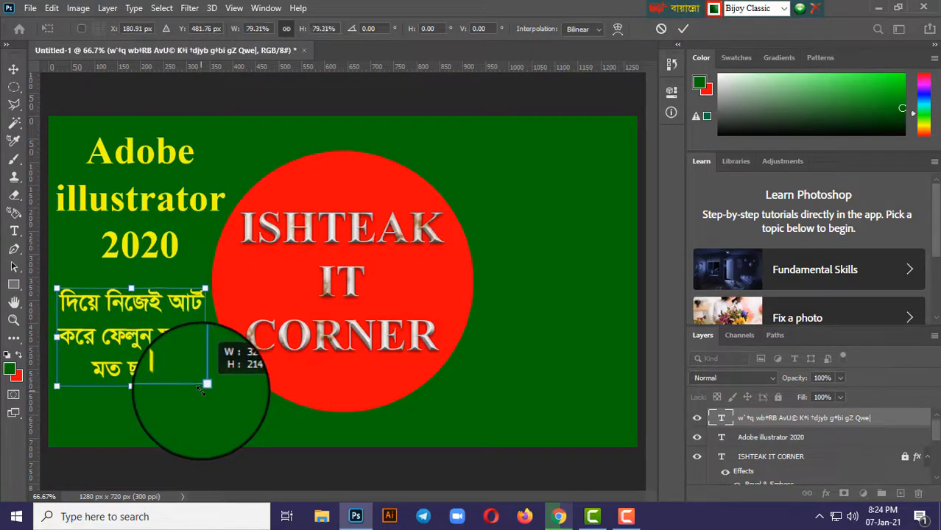
drag(142, 338, 143, 331)
click(19, 70)
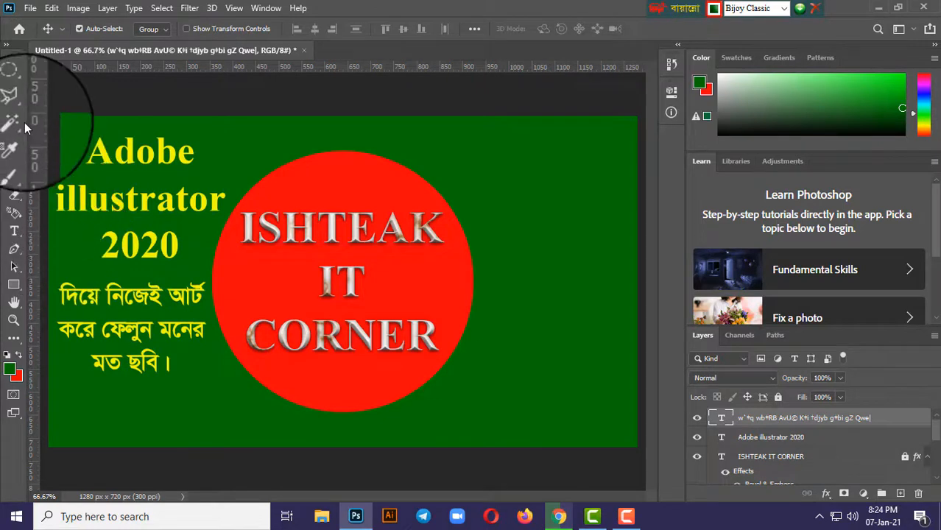
Step: Add a new layer, start a text object along the canvas's lower edge and set its font to Times New Roman
click(13, 230)
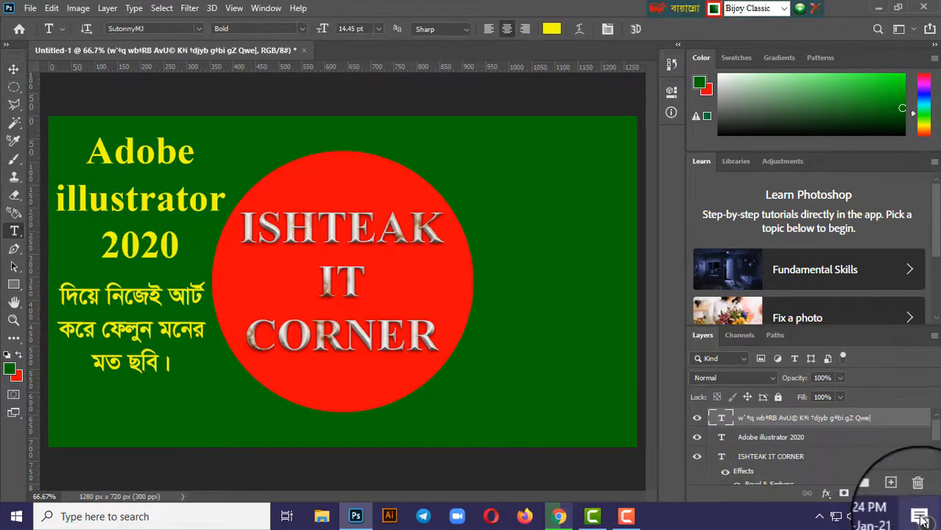
click(900, 493)
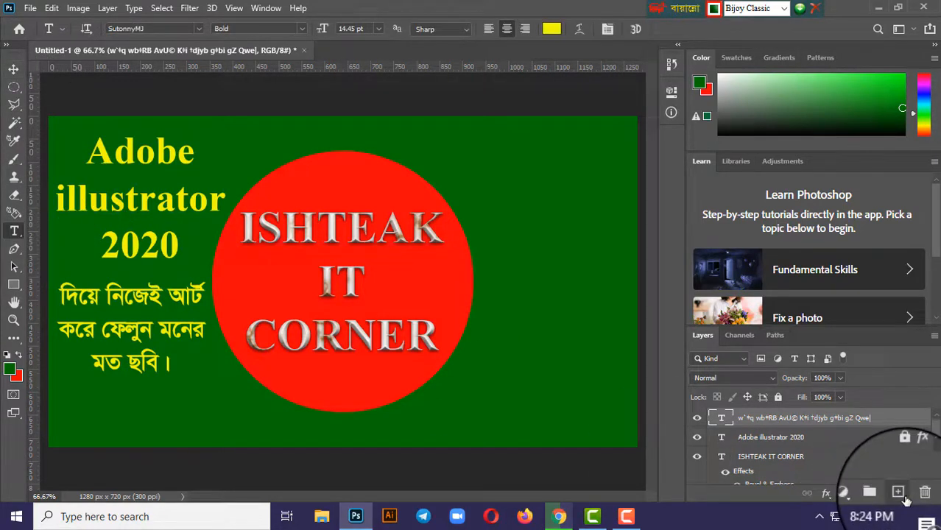
click(110, 432)
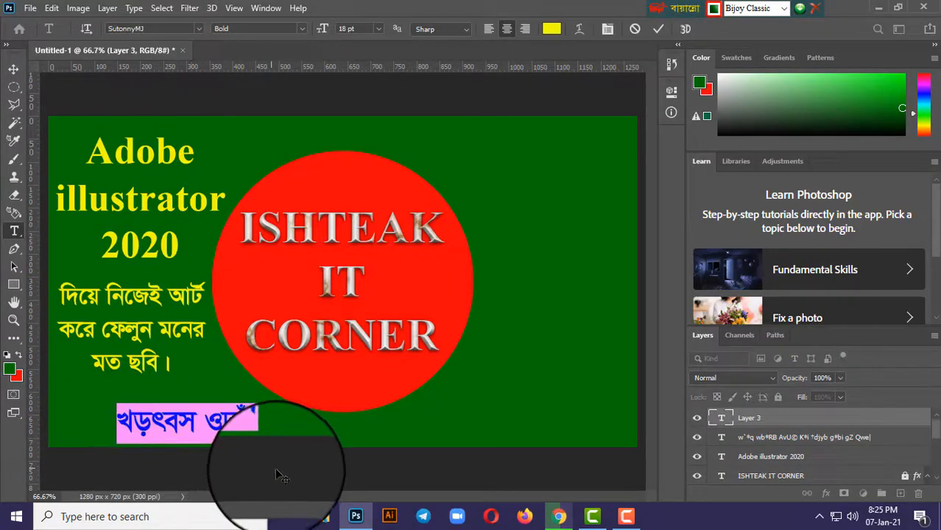
click(199, 28)
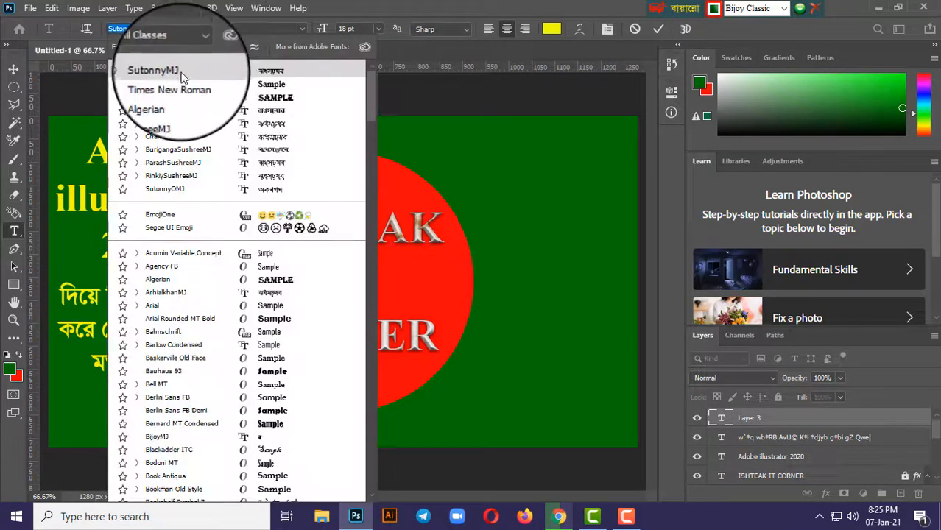
click(181, 81)
Step: Set the keyboard layout to English for the new text object
click(758, 8)
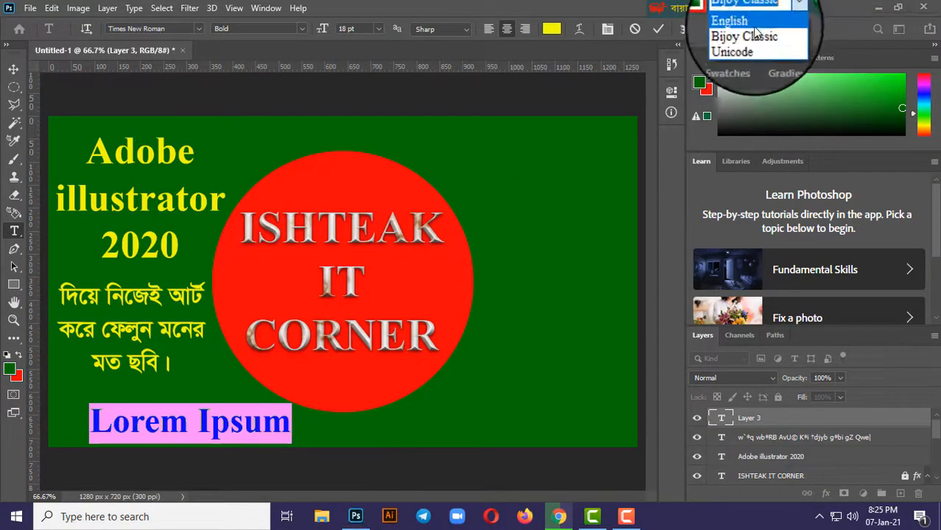
click(755, 36)
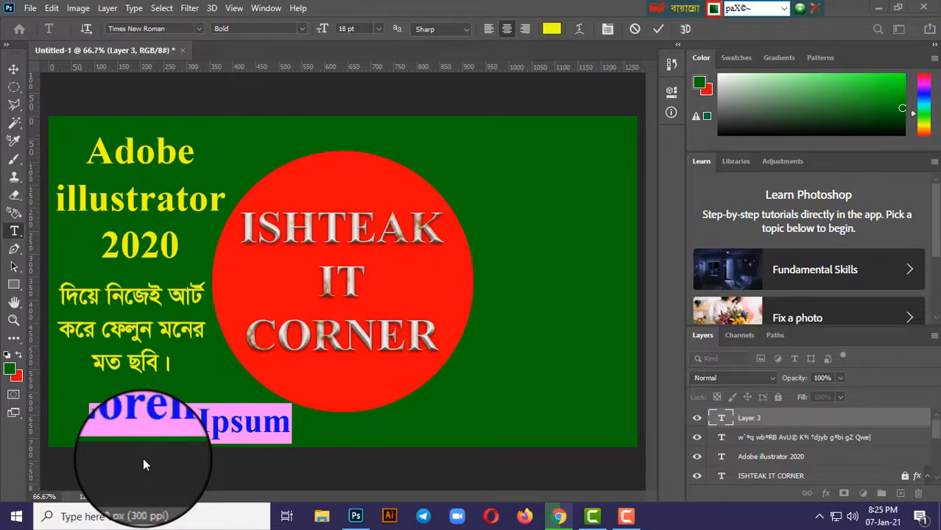
click(778, 13)
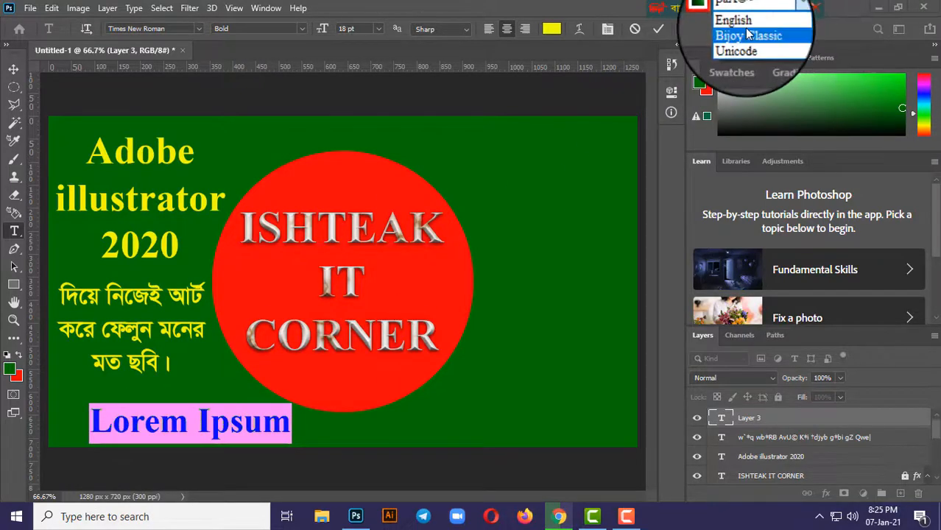
click(750, 32)
click(785, 12)
click(766, 28)
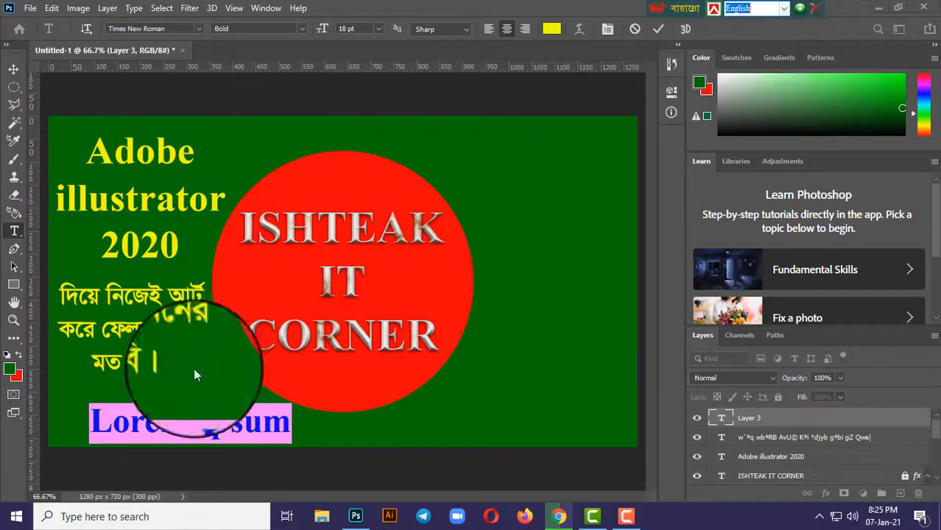
Step: Replace the placeholder text below the Bangla block with "Please Subscribe My Channel"
click(191, 423)
drag(297, 421, 71, 427)
text(Please Sub)
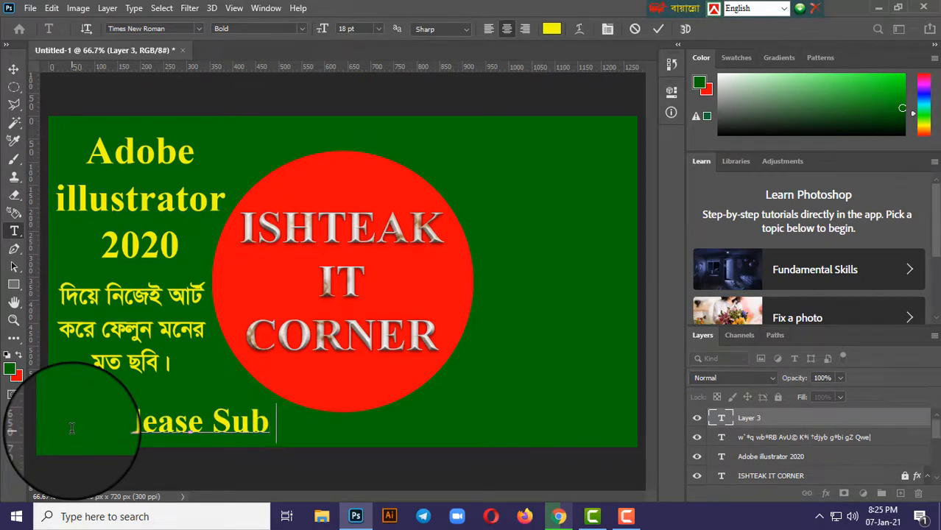
text(scrib)
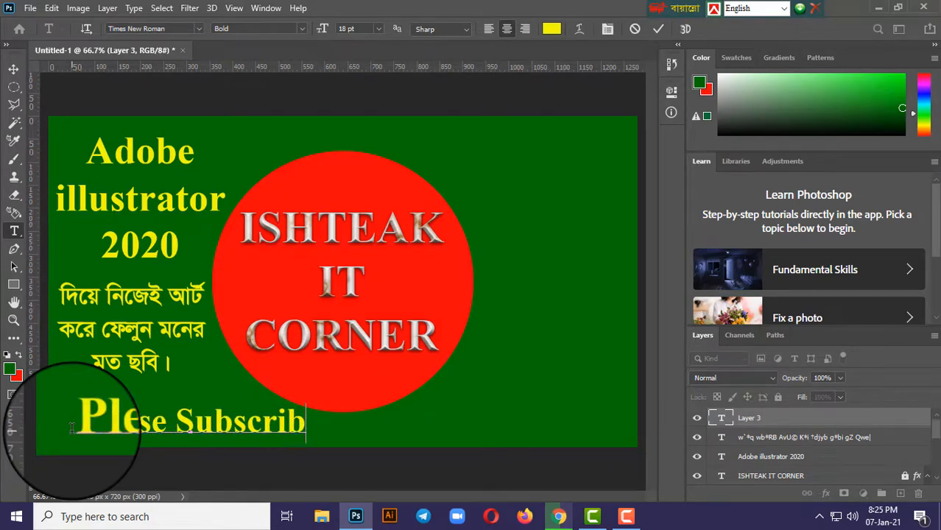
text(e My)
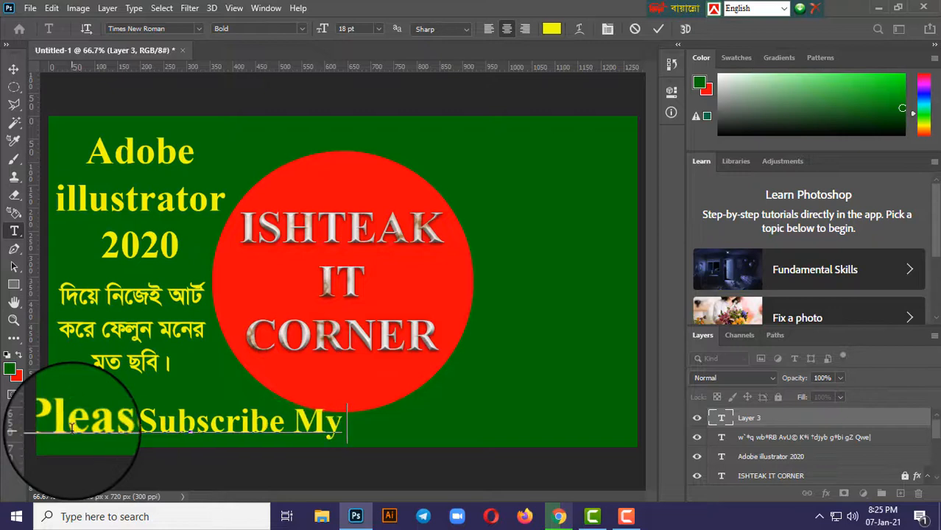
text( Channel)
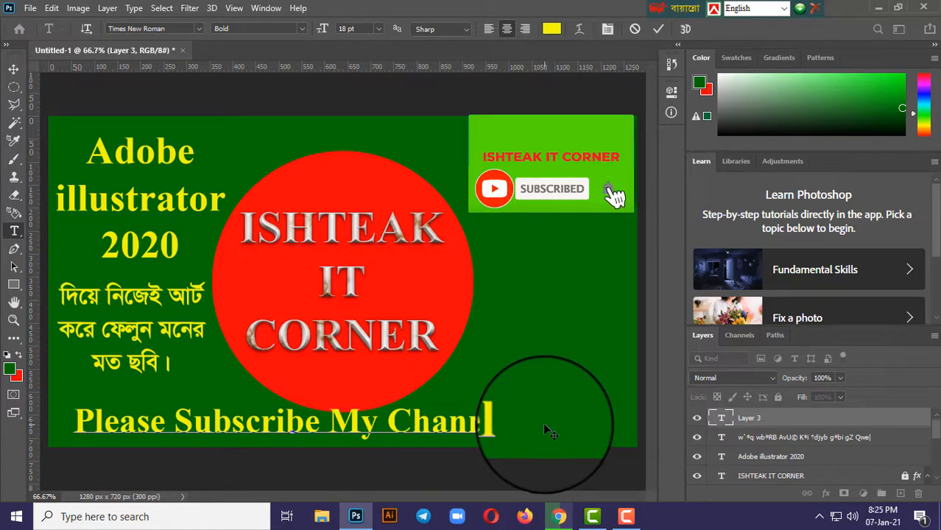
Step: Center the "Please Subscribe My Channel" line beneath the red circle and commit the text
drag(544, 424, 580, 430)
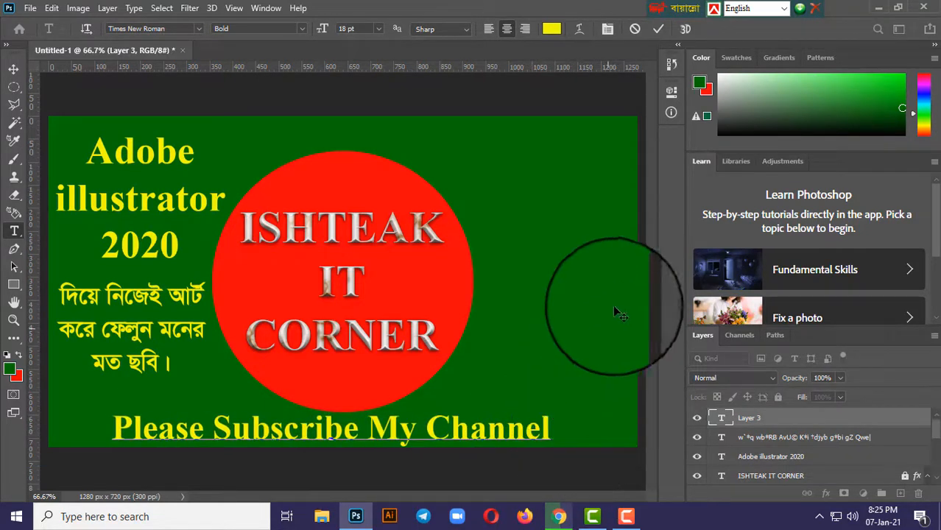
click(658, 29)
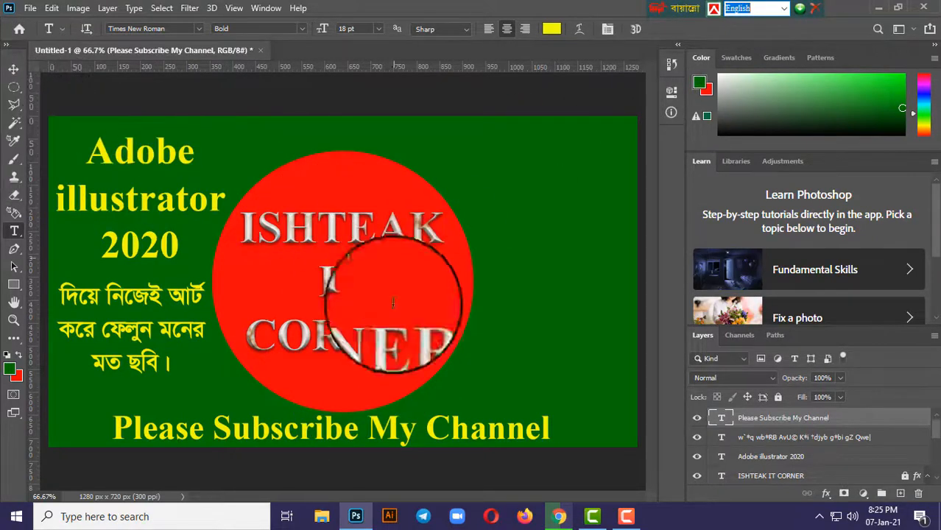
click(549, 152)
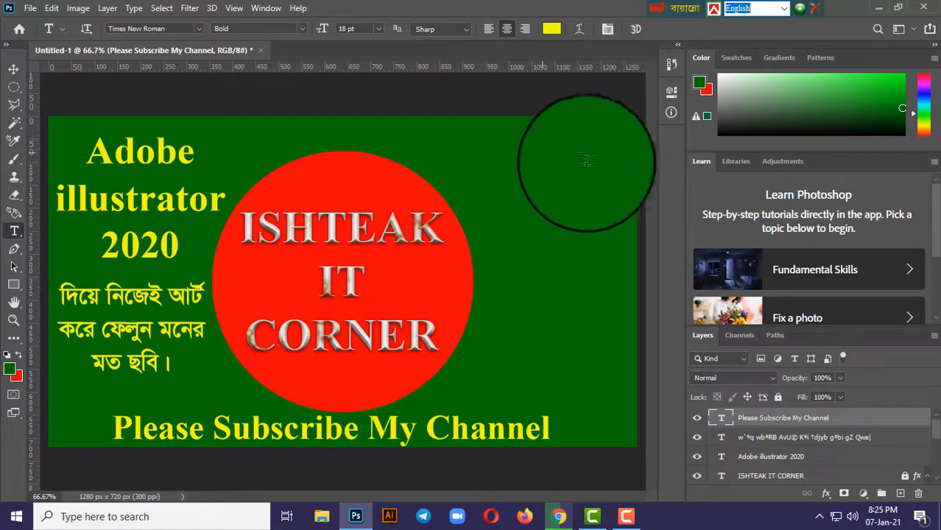